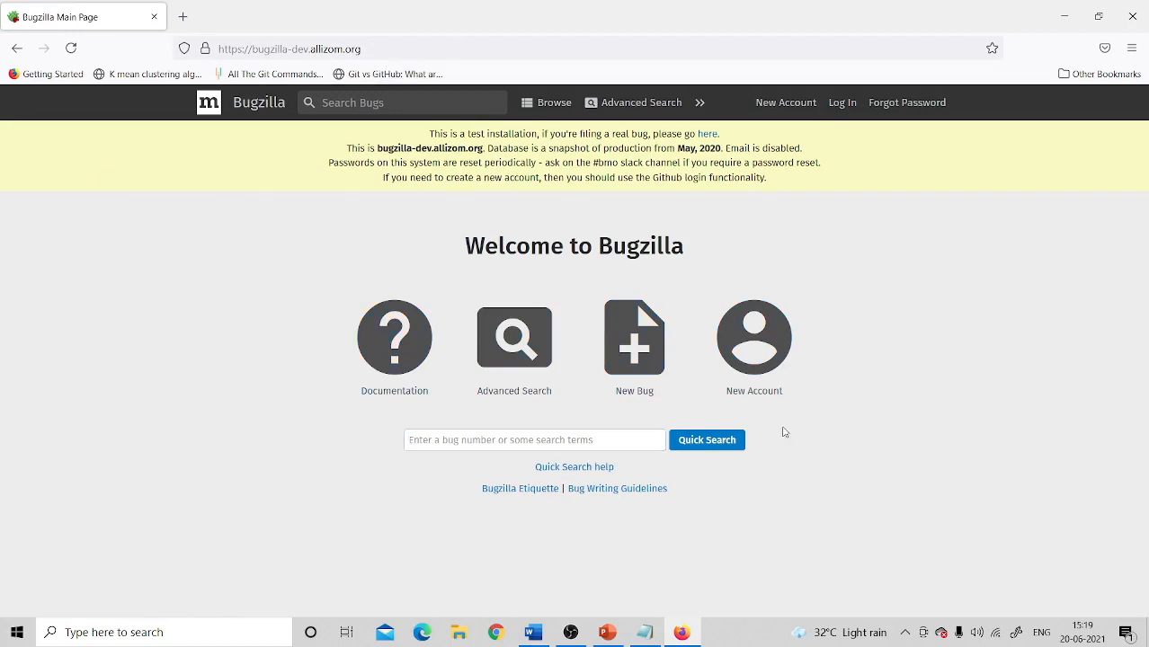
Step: Request a new account with an email address, agreeing to the Bugzilla etiquette guidelines
left_click(786, 103)
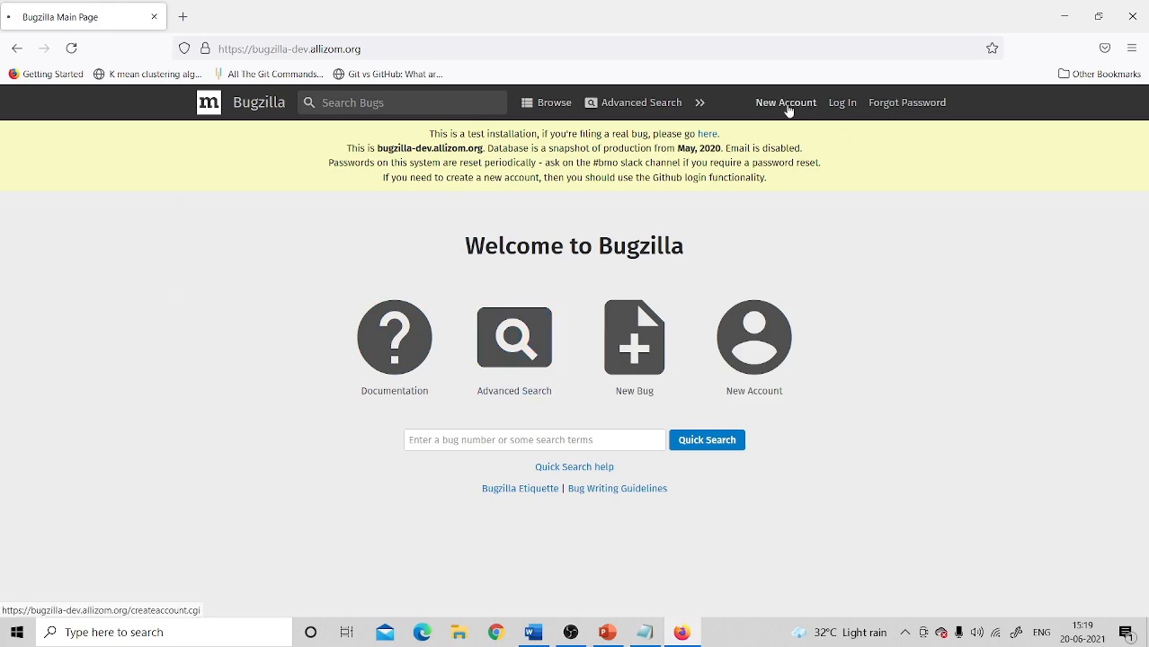
scroll(727, 537, "down", 1)
left_click(726, 540)
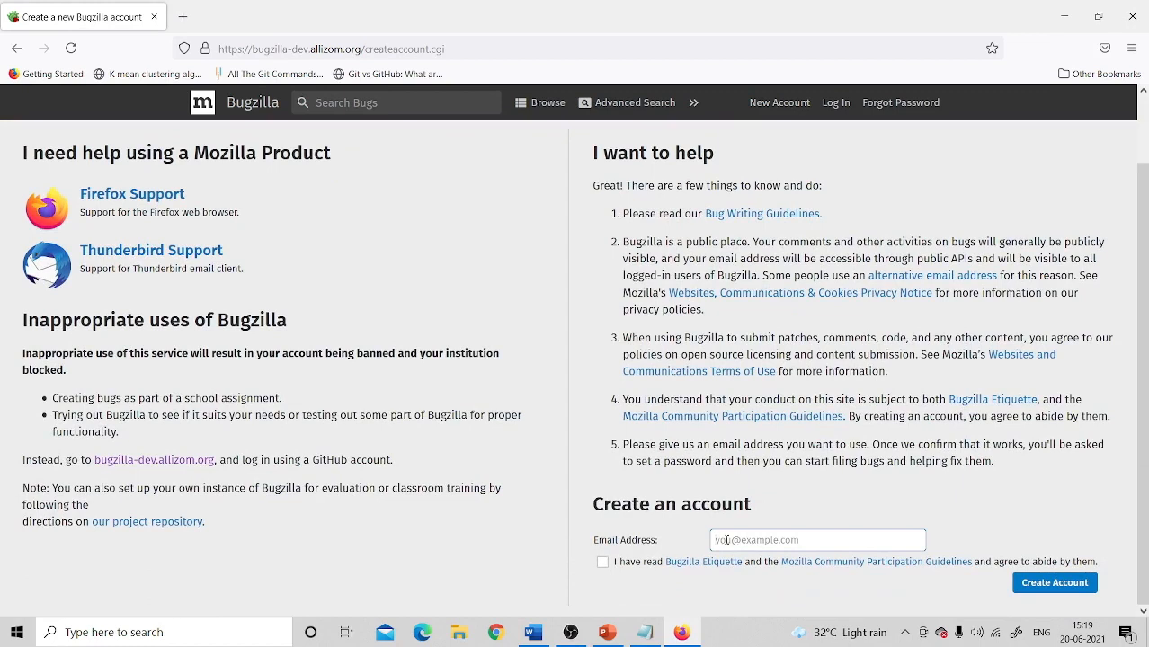
left_click(727, 560)
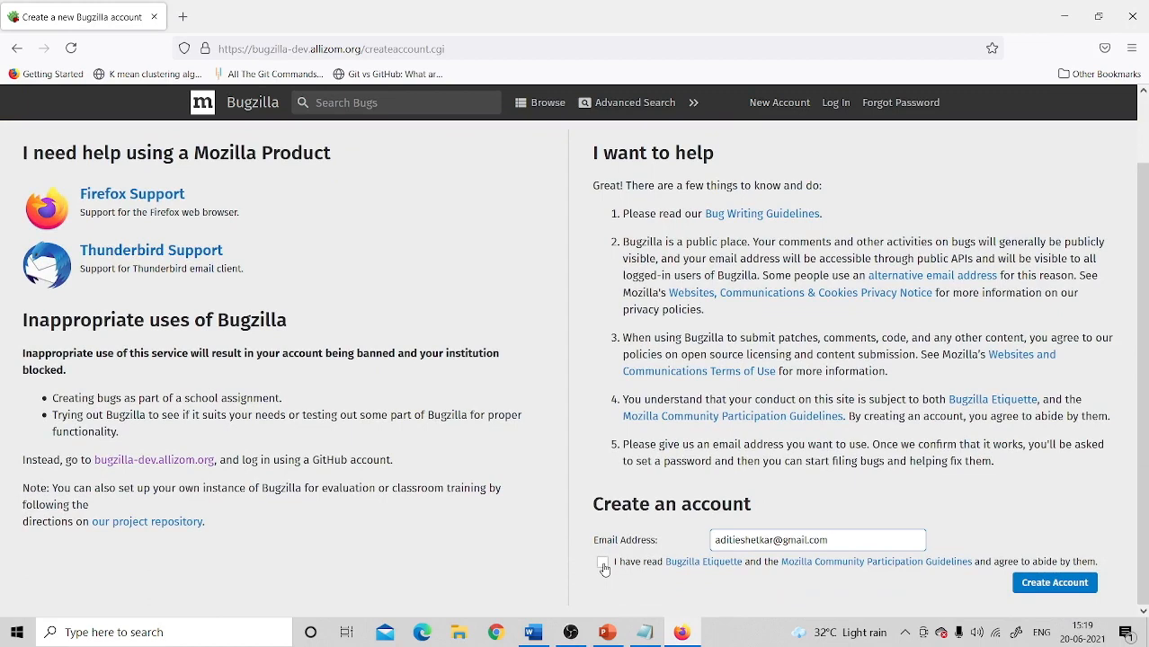
left_click(604, 565)
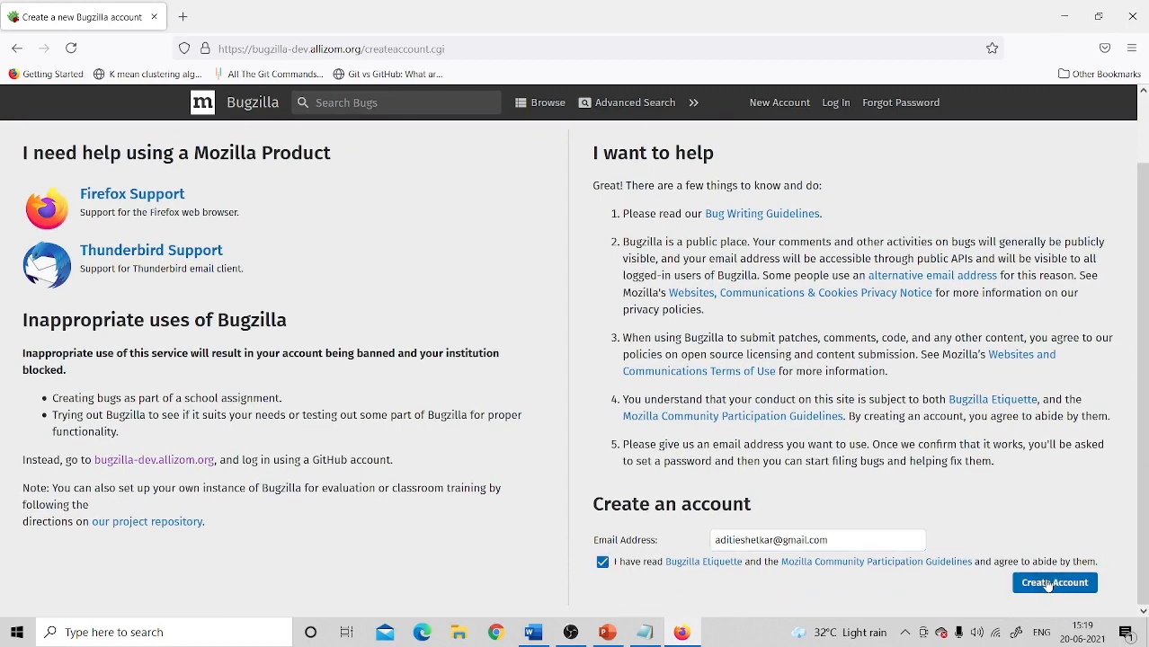
left_click(1054, 583)
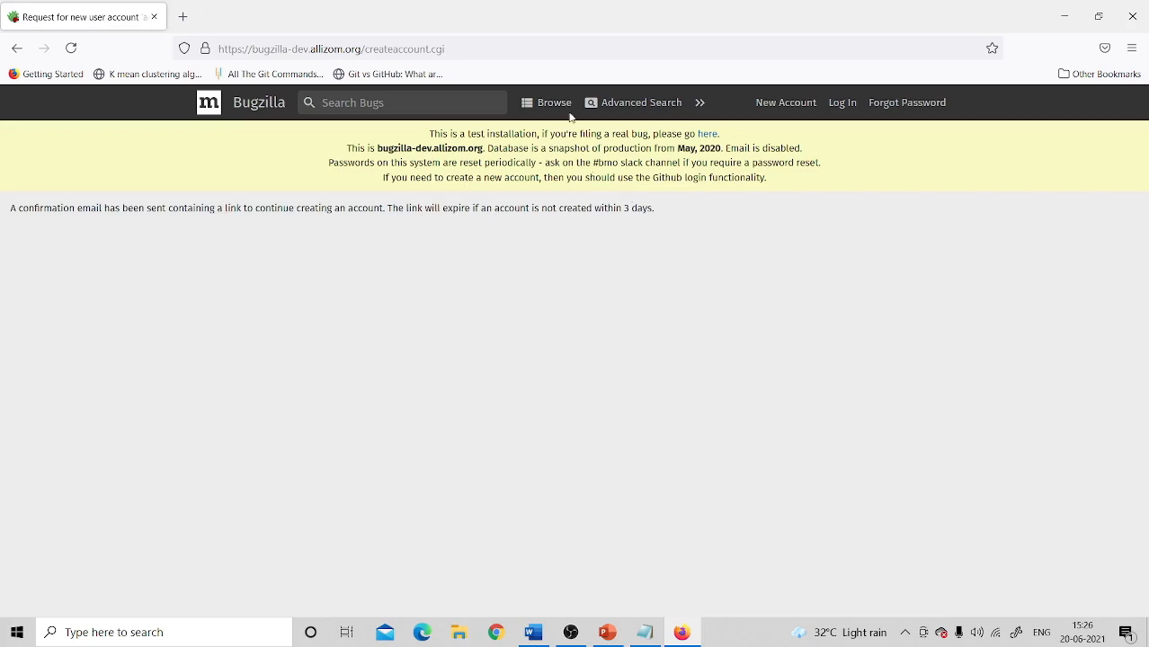
Step: Sign in to Bugzilla with GitHub using saved credentials, then check the account menu
left_click(841, 105)
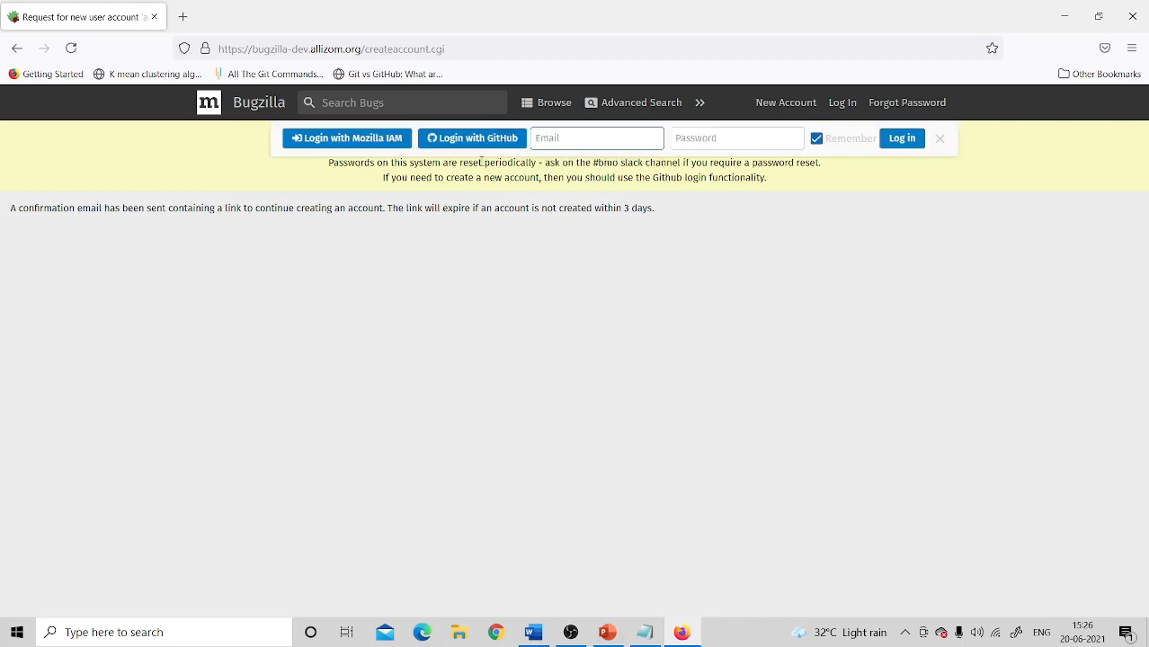
left_click(482, 141)
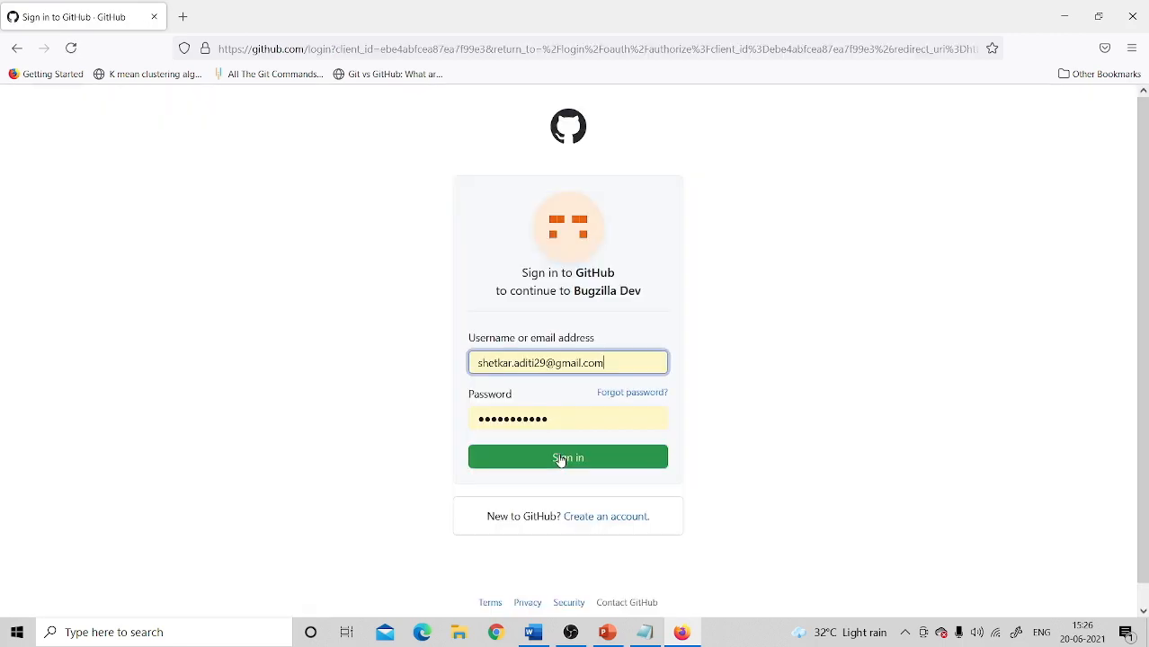
left_click(562, 459)
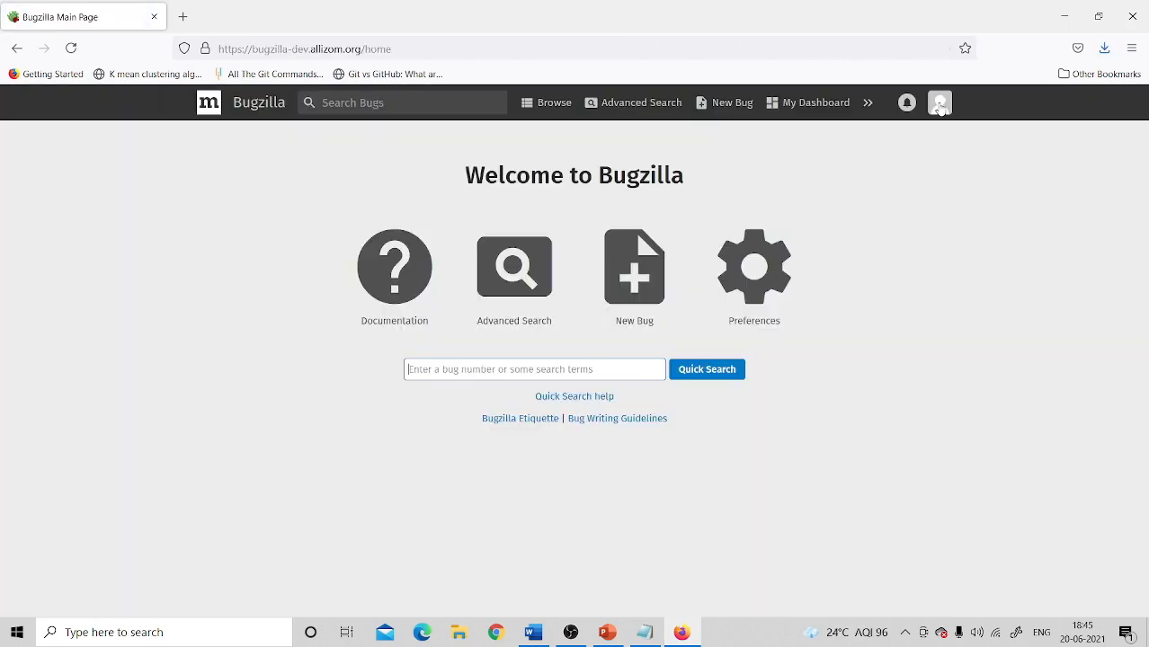
left_click(940, 102)
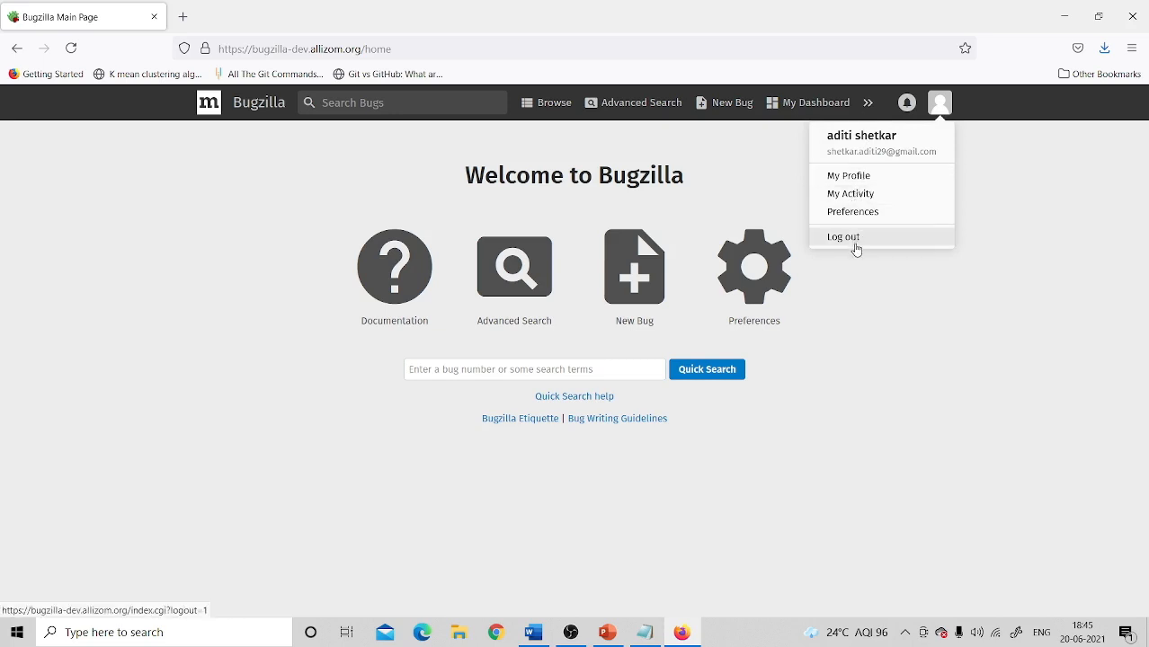
Step: Close the account menu and bring up the link options for Documentation
left_click(836, 280)
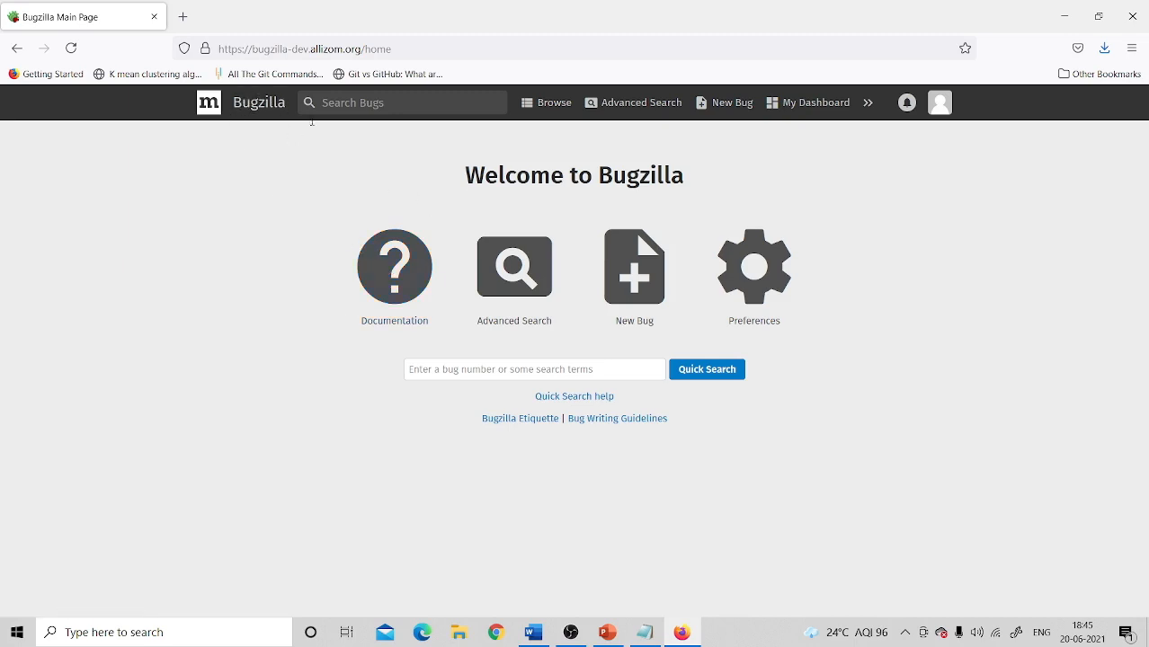
right_click(406, 321)
Step: Open The Bugzilla Guide in a new tab, skim it, then return to the main page
left_click(445, 330)
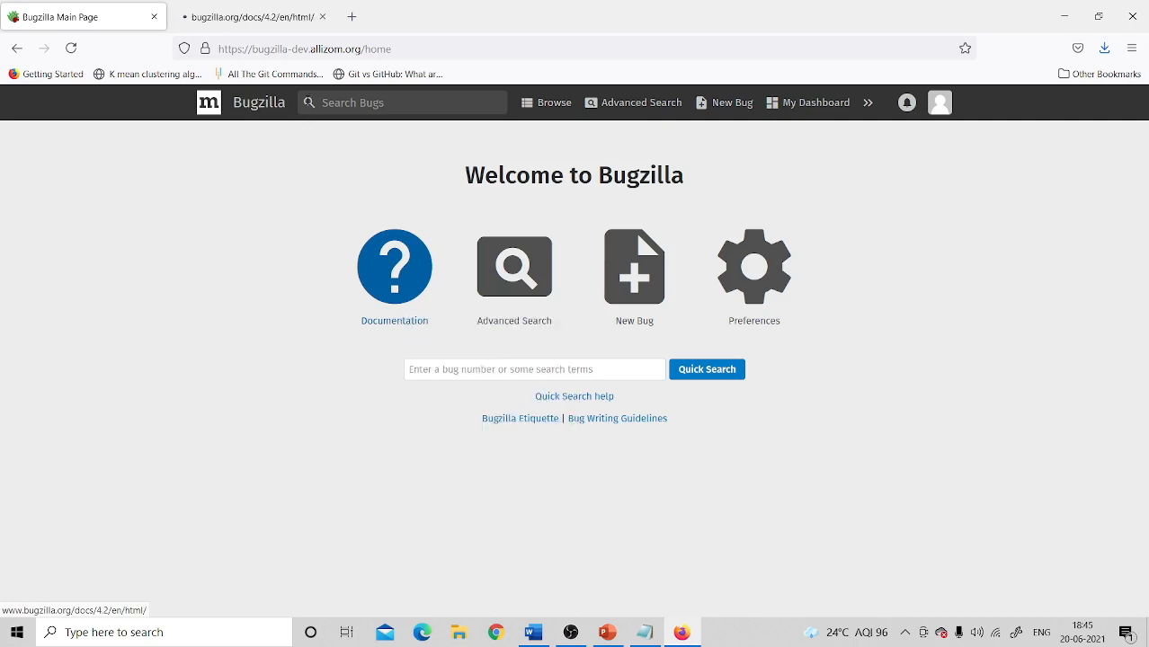
left_click(268, 21)
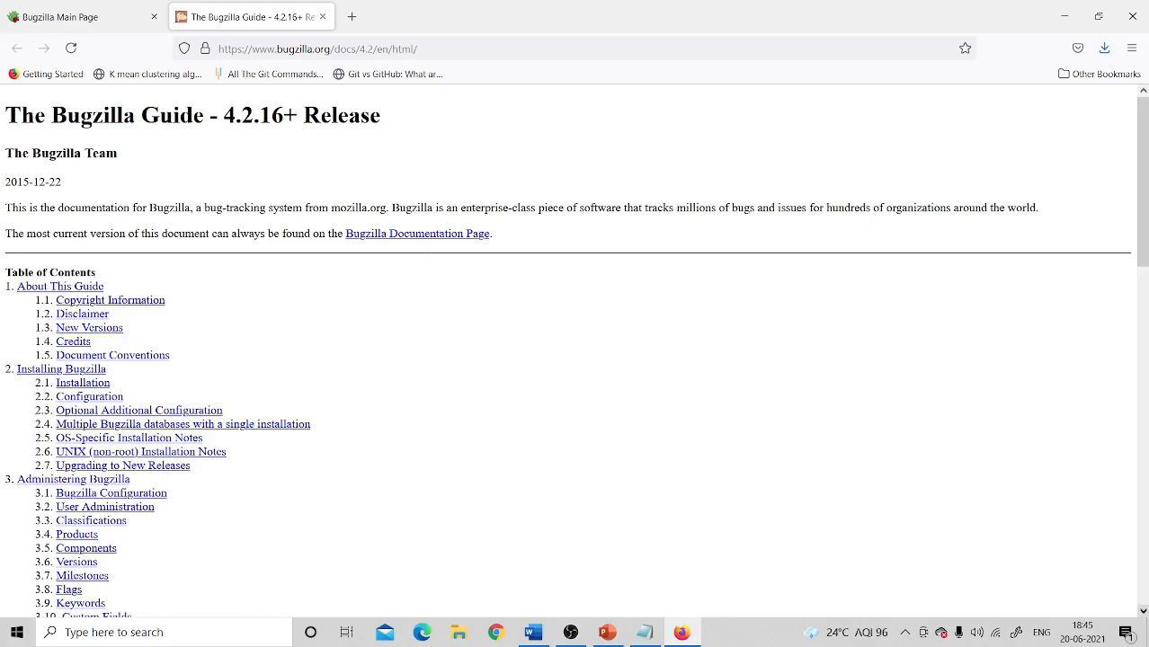
left_click_drag(1144, 612, 1144, 613)
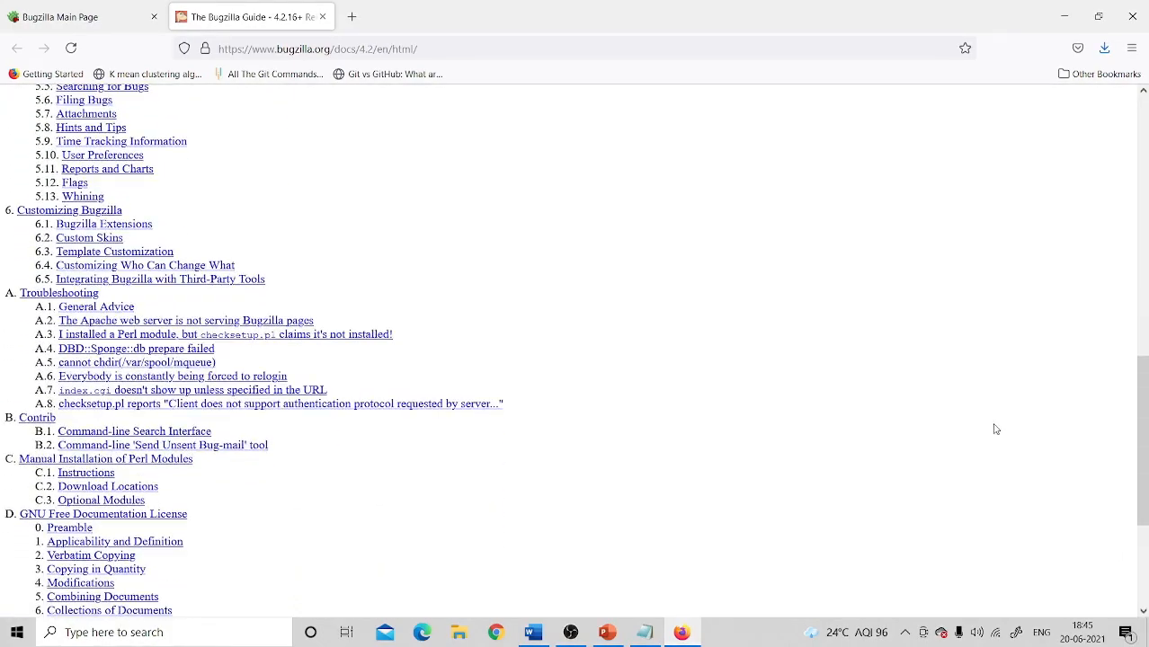
left_click(1143, 120)
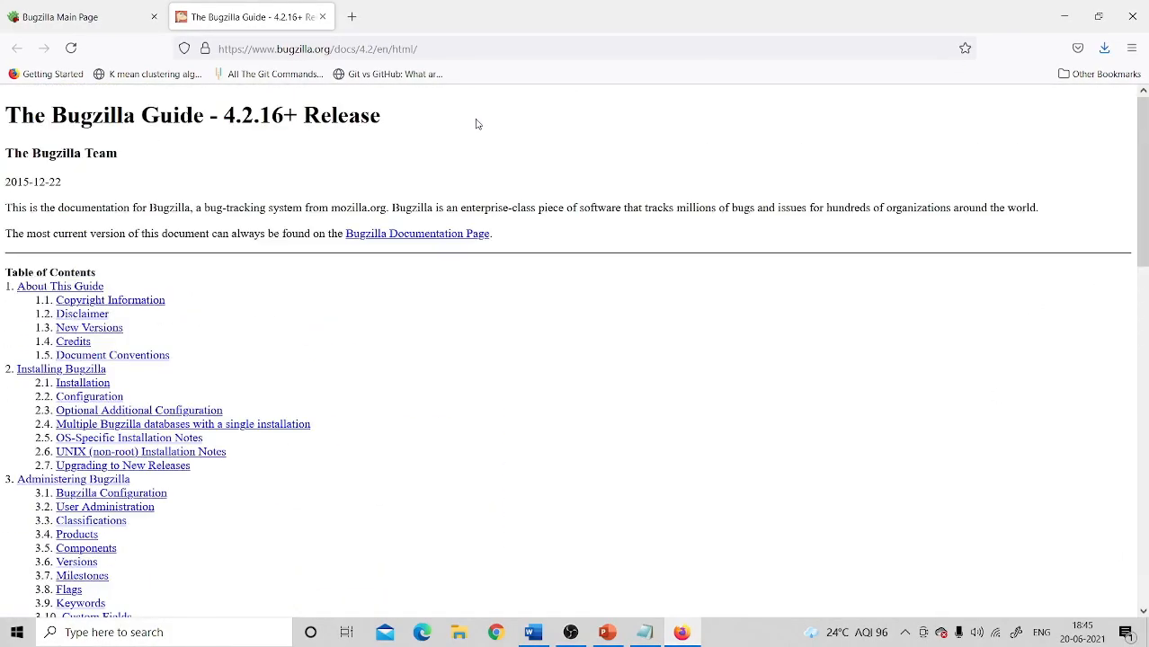
left_click(117, 12)
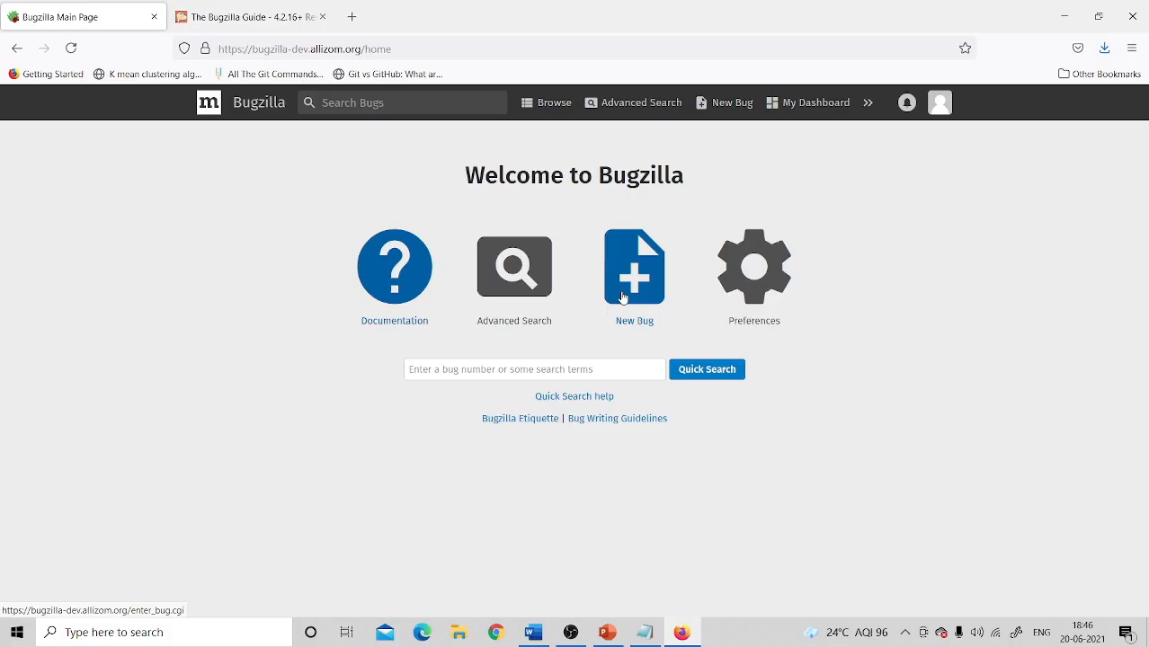
Step: Start a bug report from the New Bug link in the Bugzilla header
left_click(623, 298)
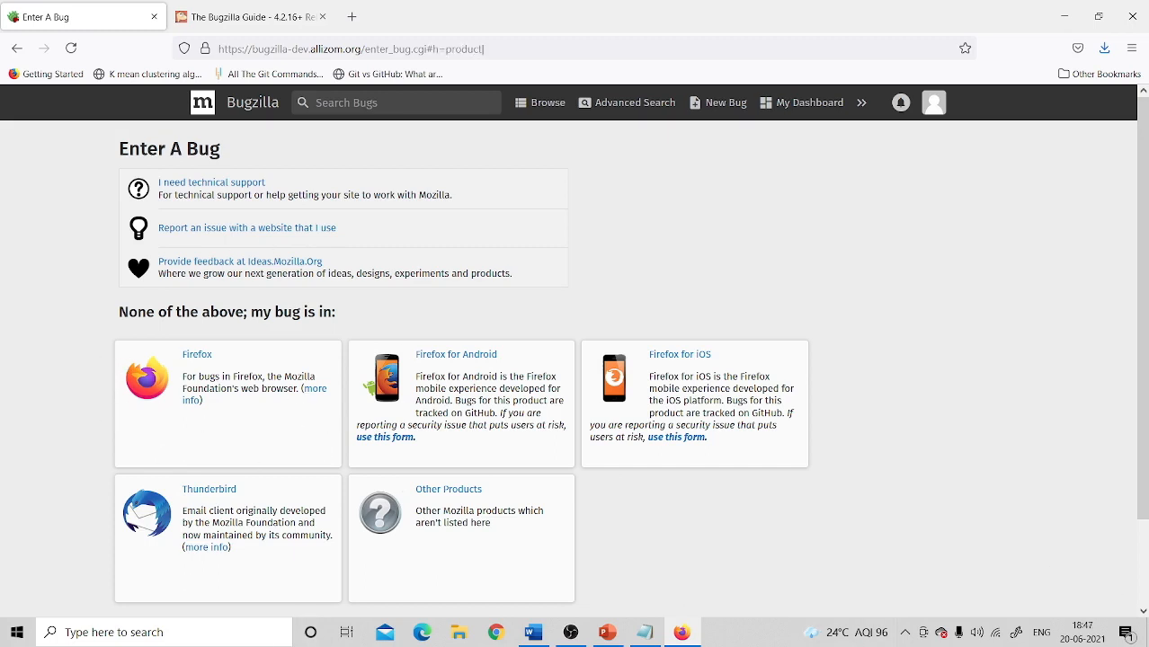
Step: Switch to the standard bug entry form and choose Firefox as the product
scroll(990, 599, "down", 2)
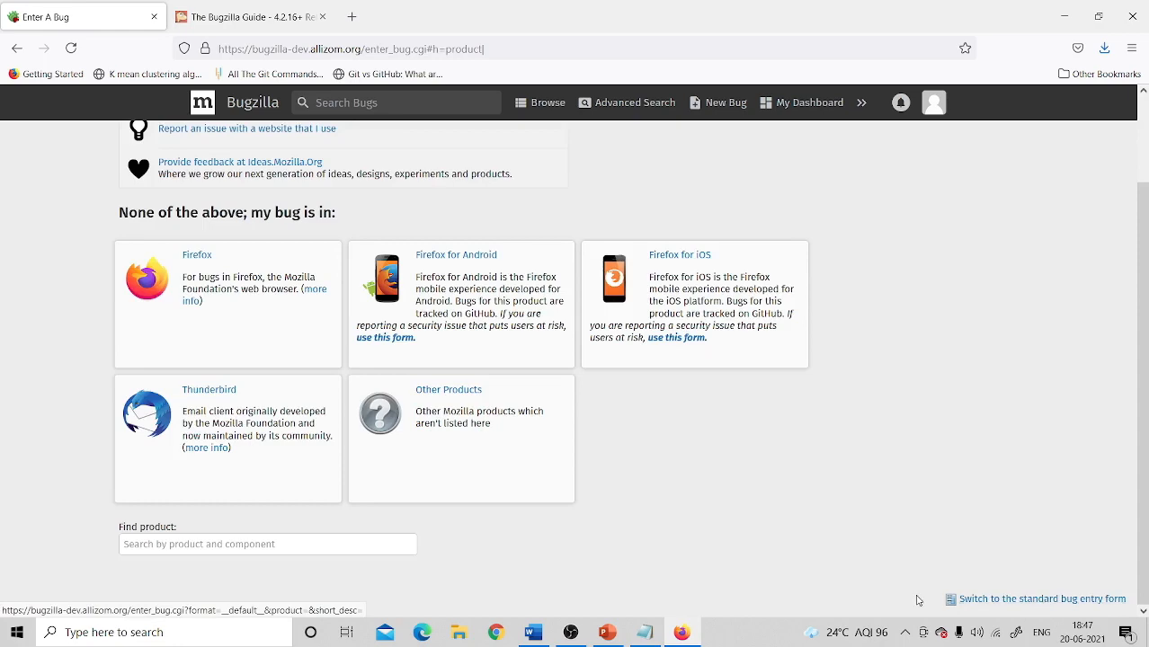
left_click(1035, 601)
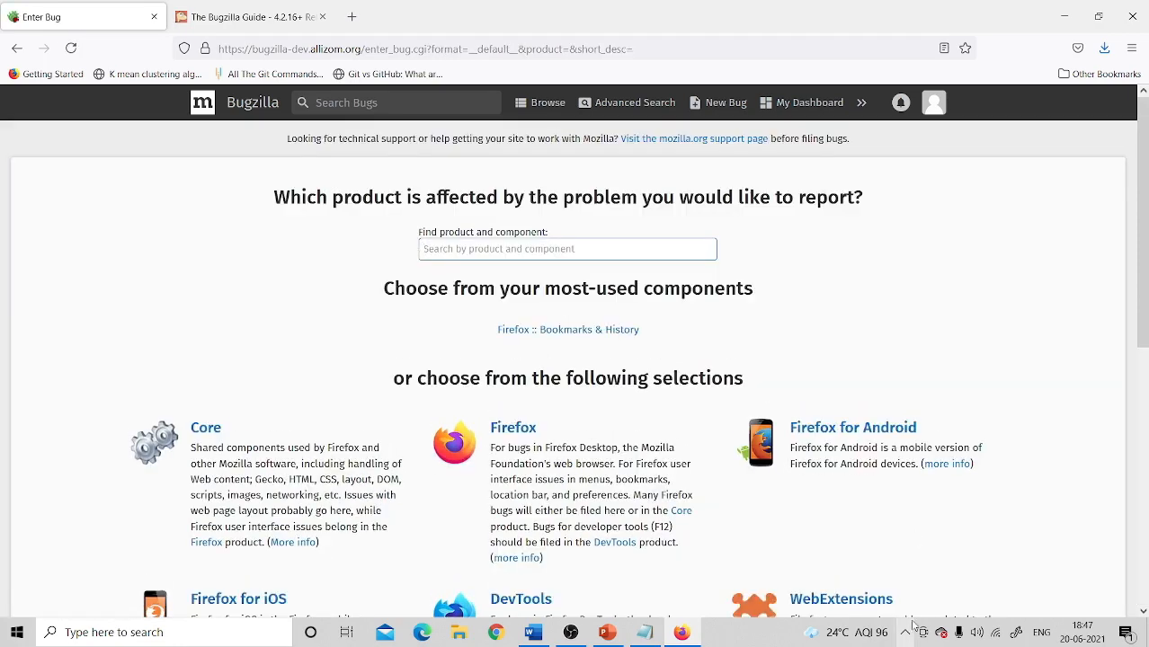
scroll(1099, 568, "down", 3)
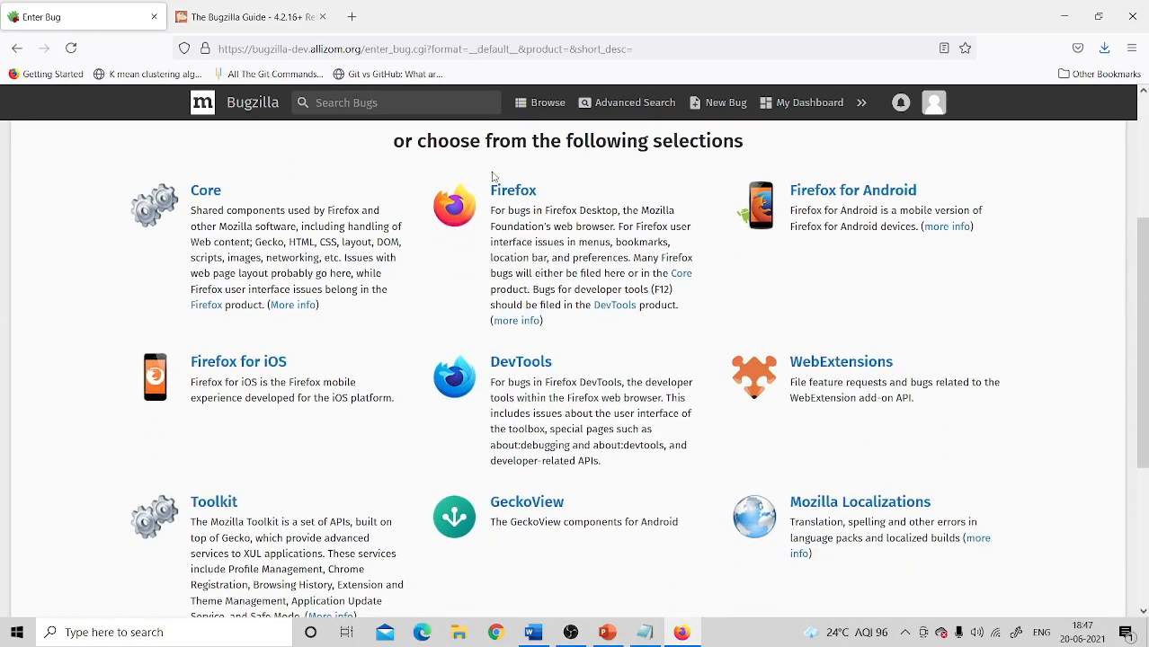
left_click(522, 200)
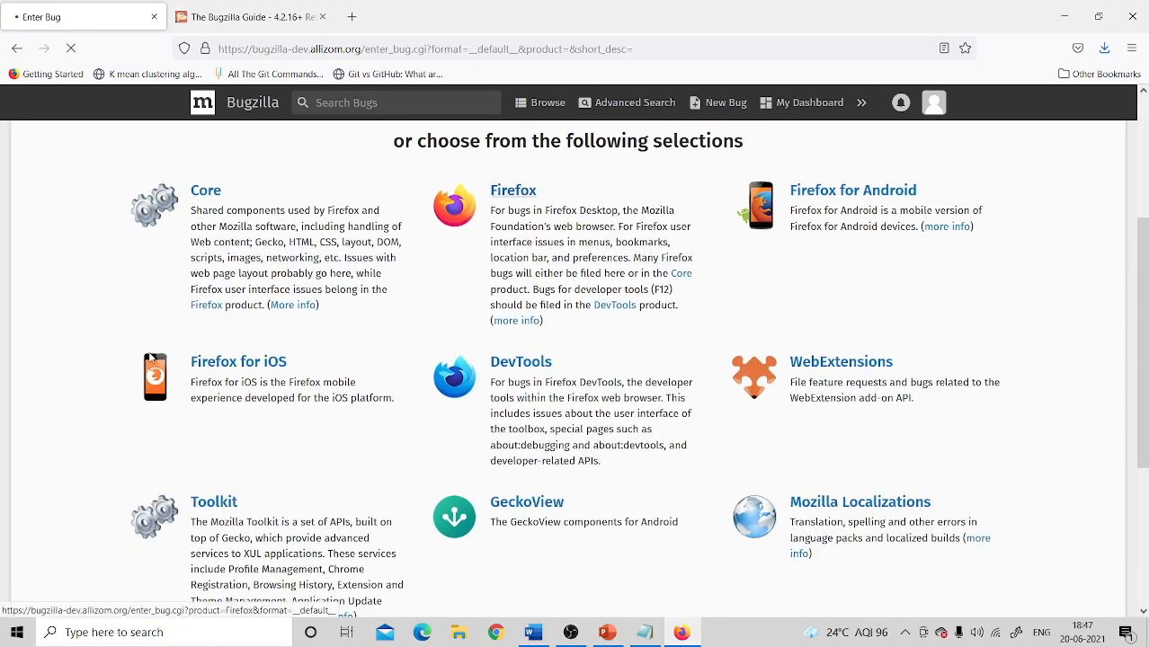
Step: Browse the Component list and select Bookmarks & History for the Firefox bug
left_click(1144, 108)
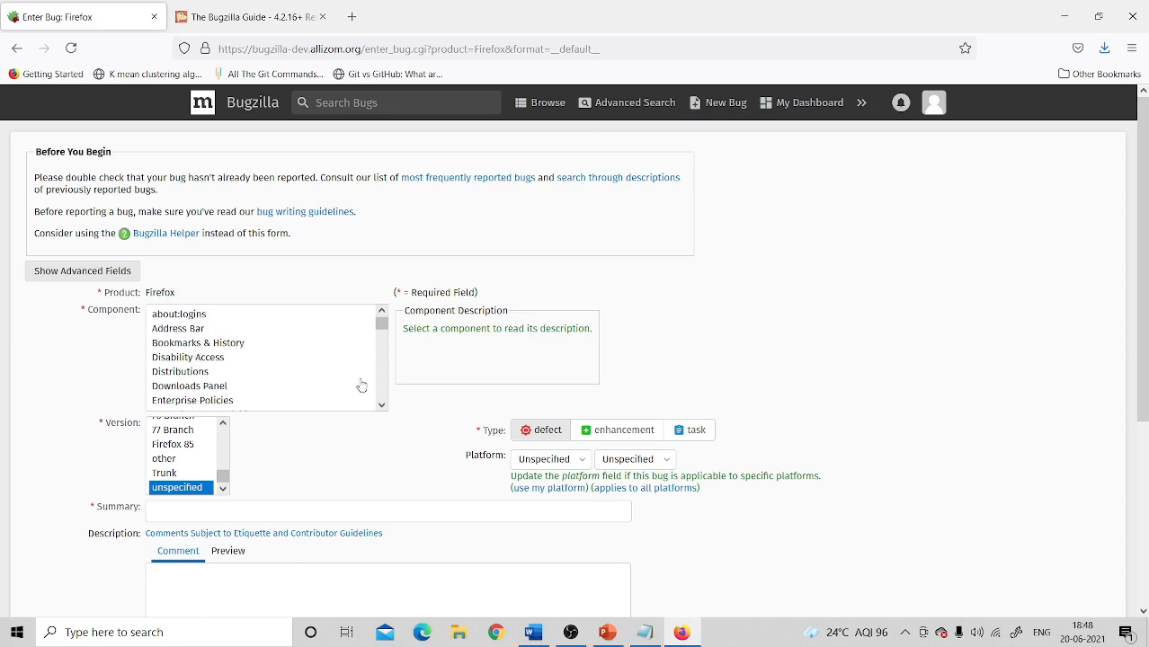
left_click(382, 406)
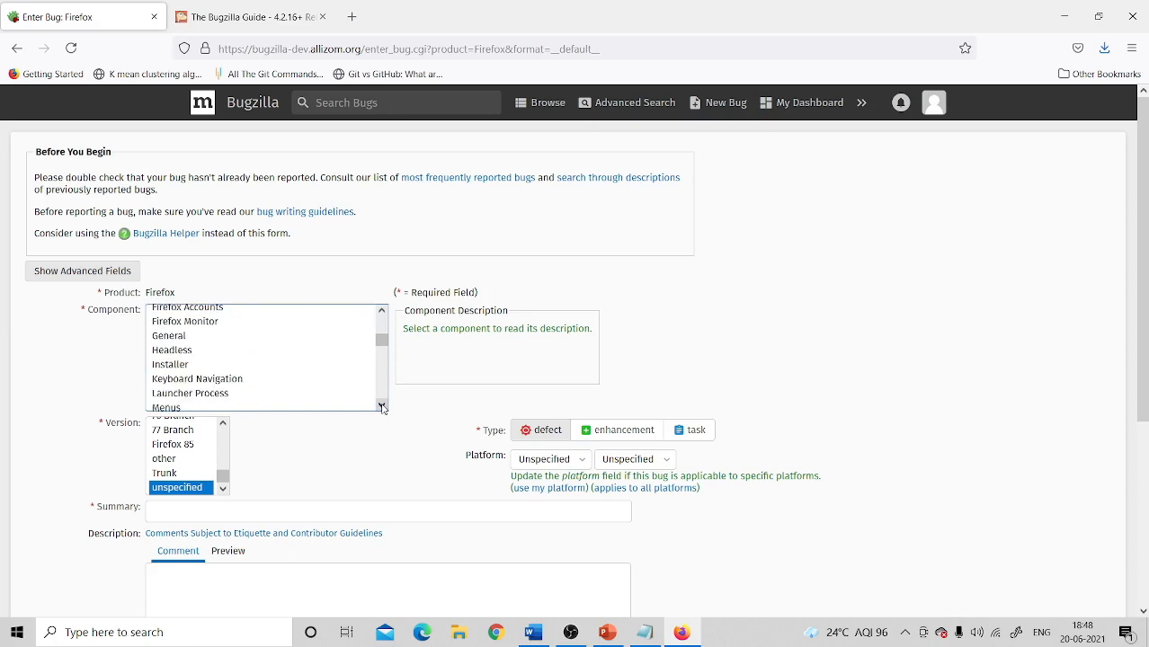
left_click(382, 405)
left_click(382, 405)
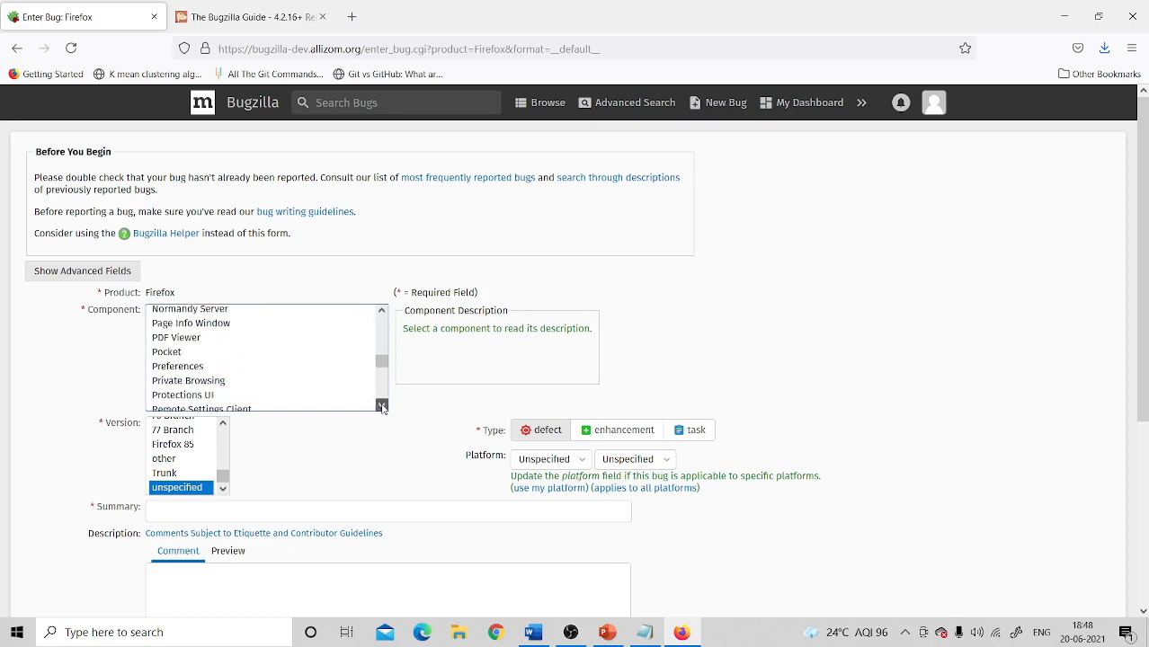
left_click(382, 312)
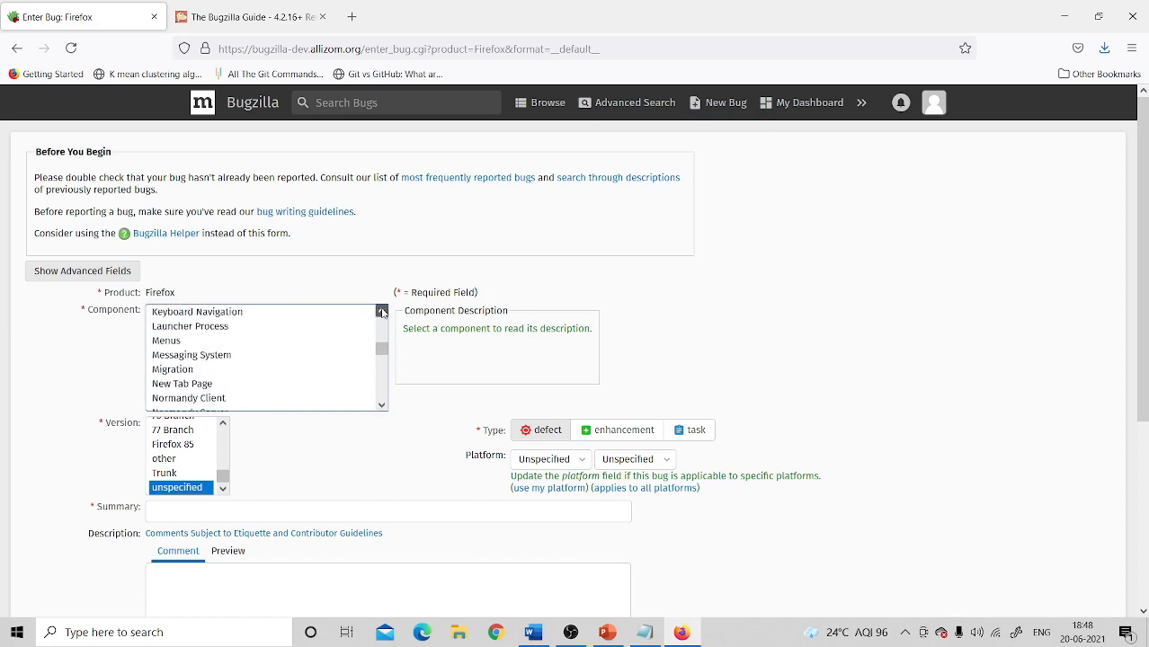
left_click_drag(382, 312, 383, 313)
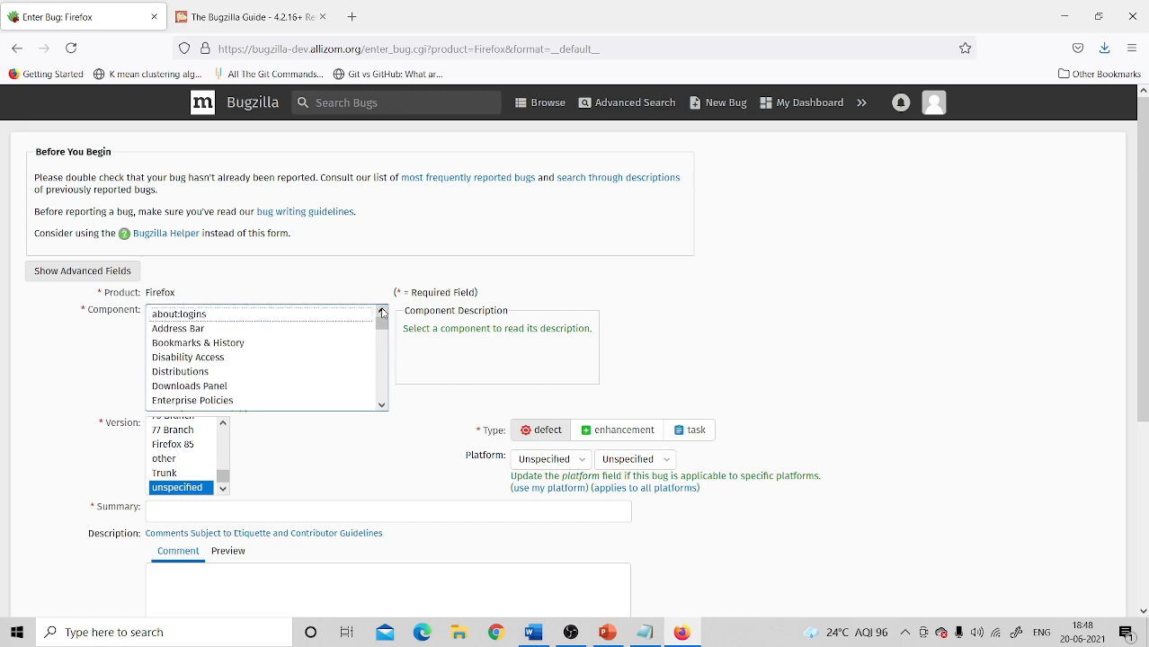
left_click(241, 345)
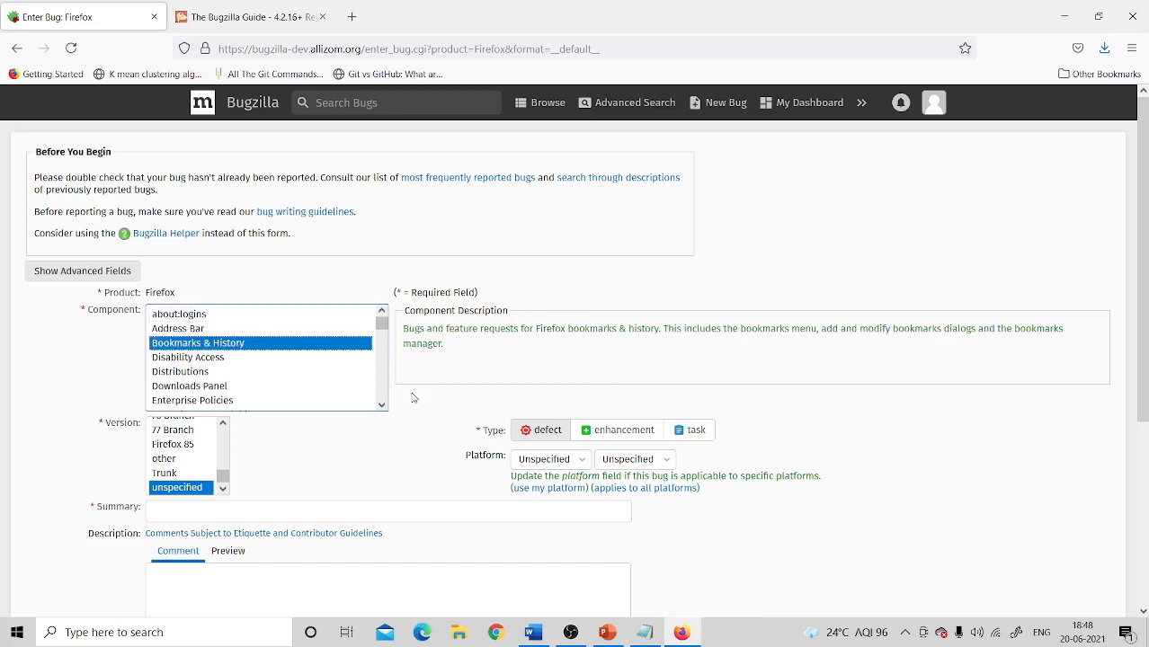
scroll(225, 445, "up", 5)
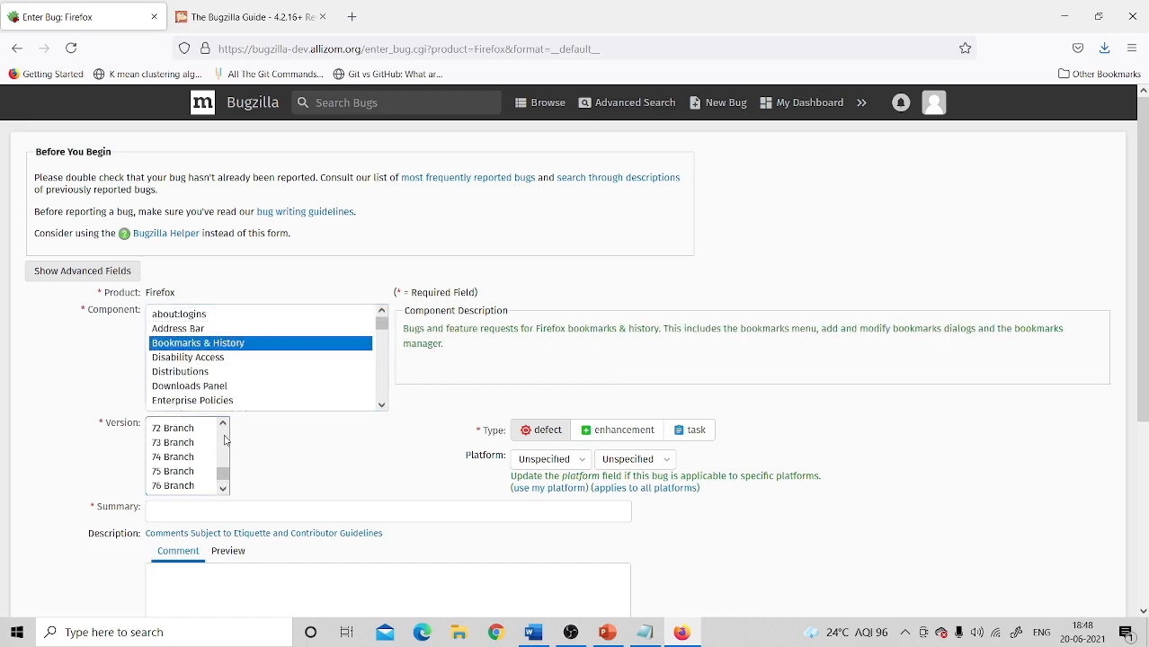
Step: Set Version to 'other', Hardware to Other and Operating System to Windows 10
left_click(224, 491)
left_click(170, 457)
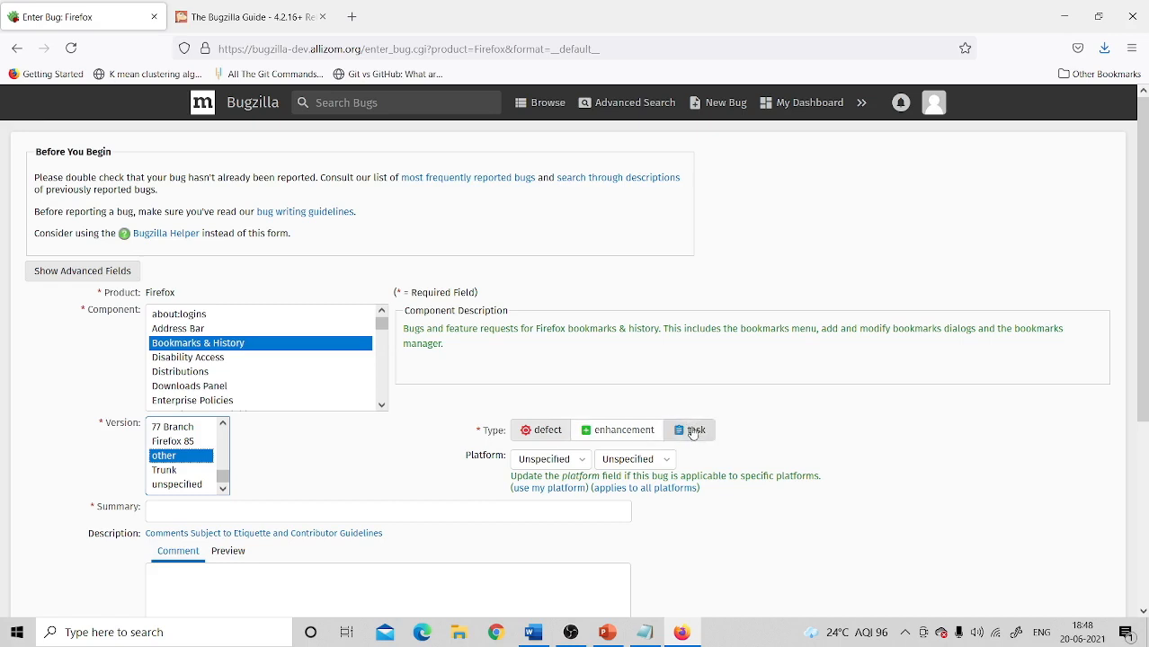
left_click(578, 465)
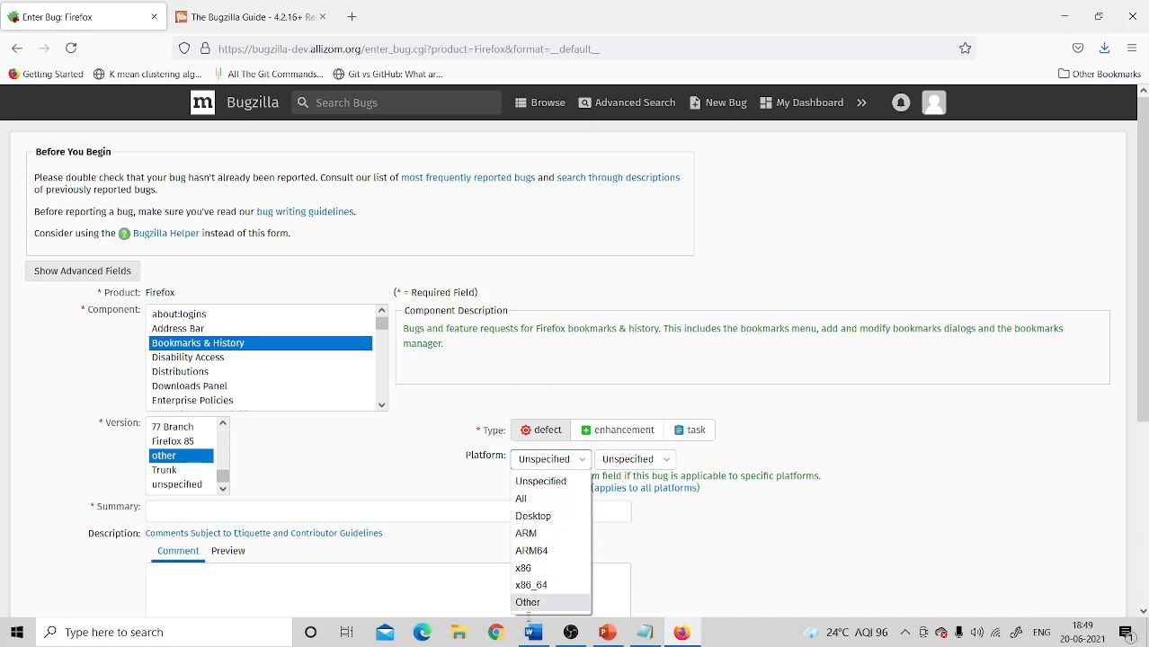
left_click(529, 603)
left_click(629, 463)
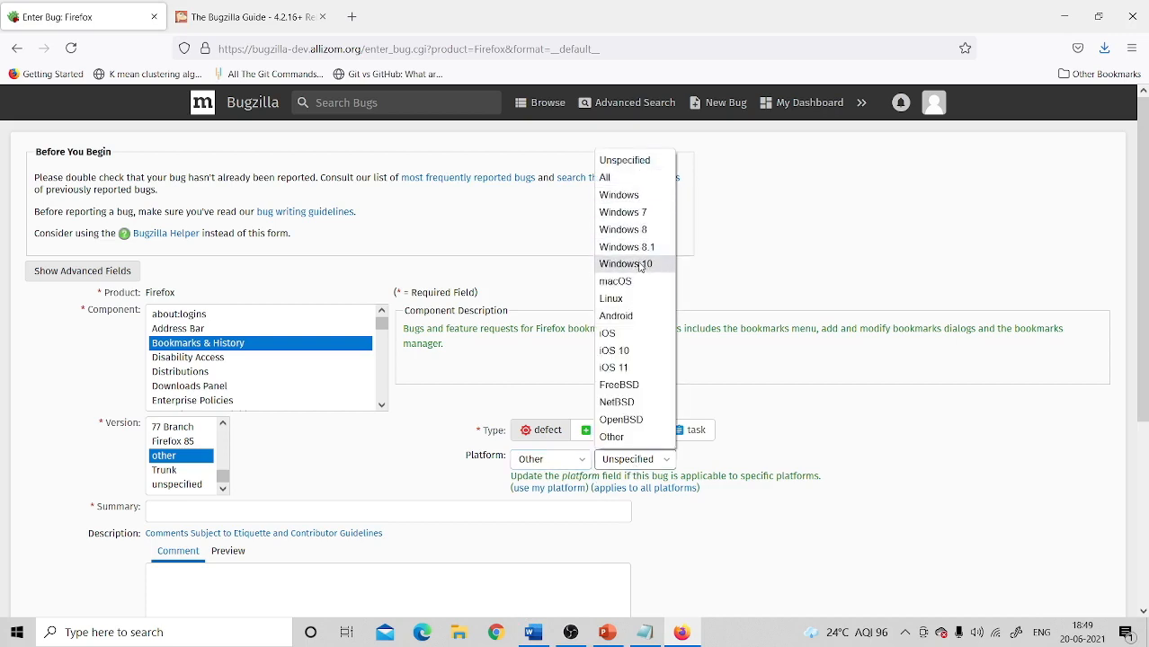
left_click(641, 266)
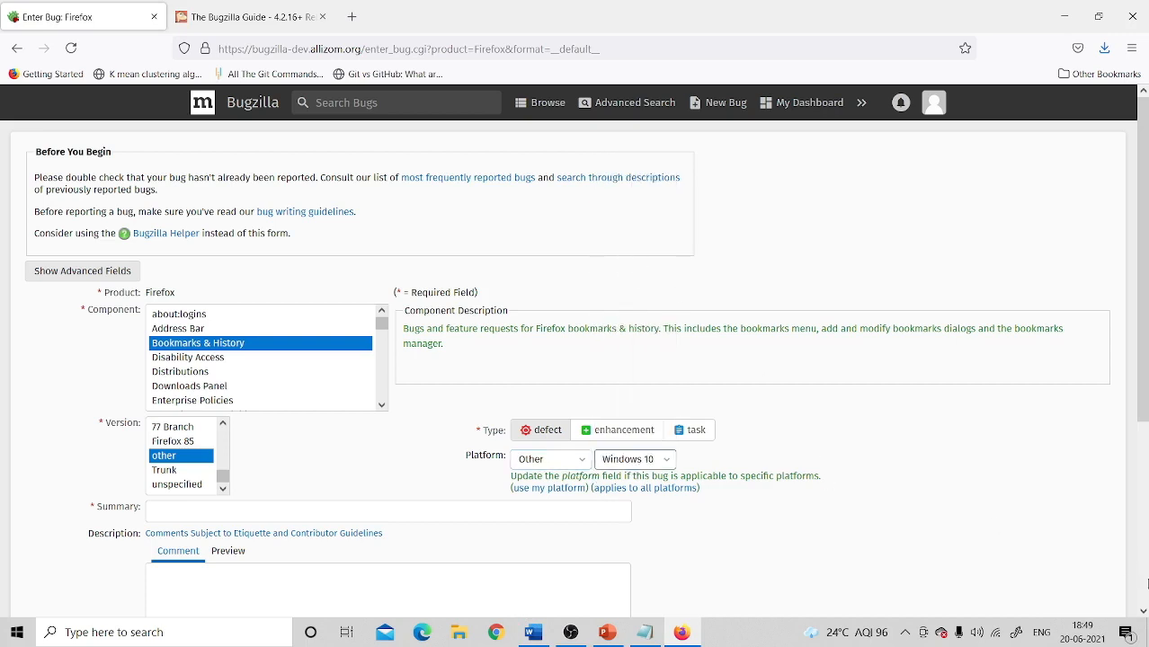
scroll(895, 469, "down", 5)
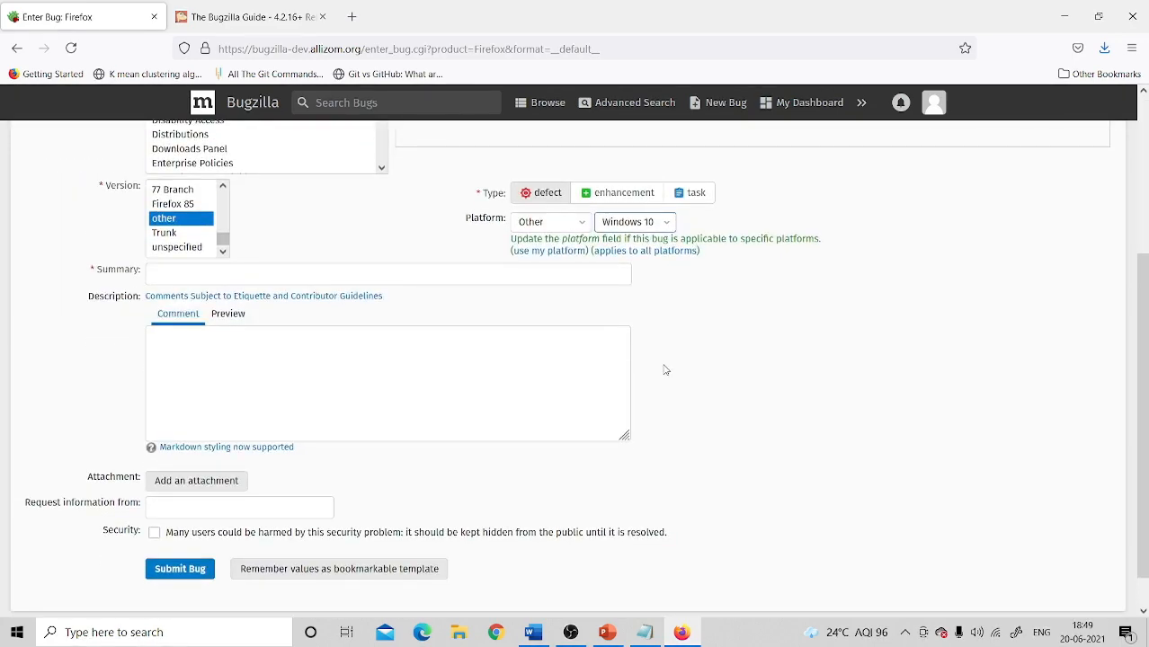
Step: Enter the summary 'bookmark & history of firefox browser not working' and review suggested duplicates
left_click(287, 276)
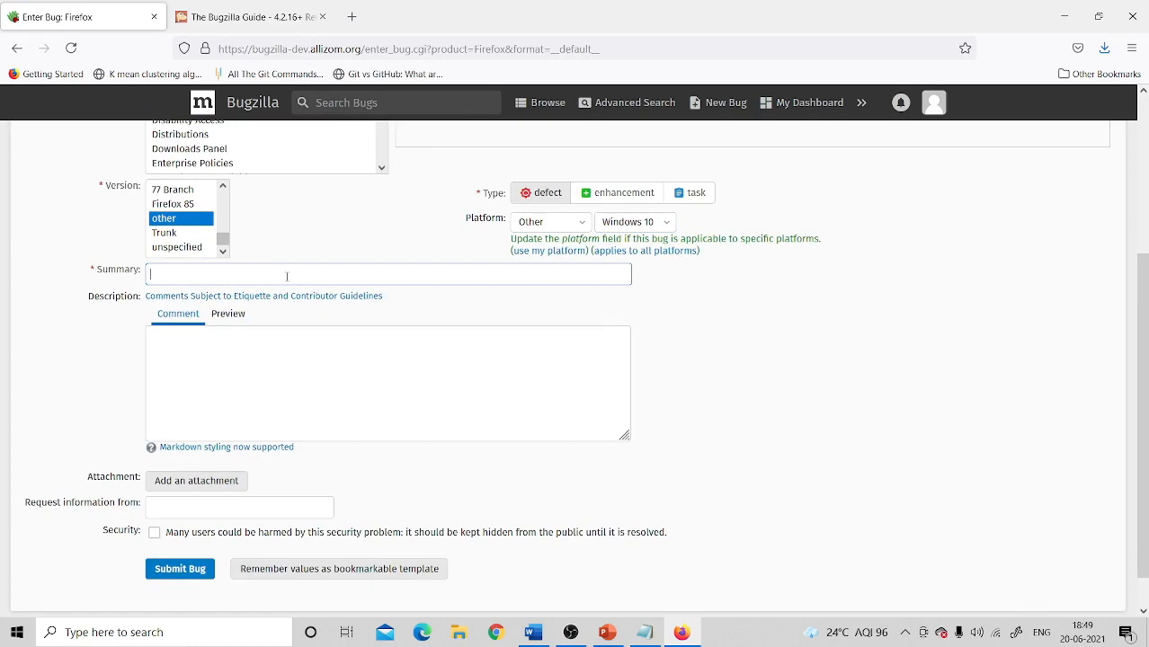
type("bookmark &")
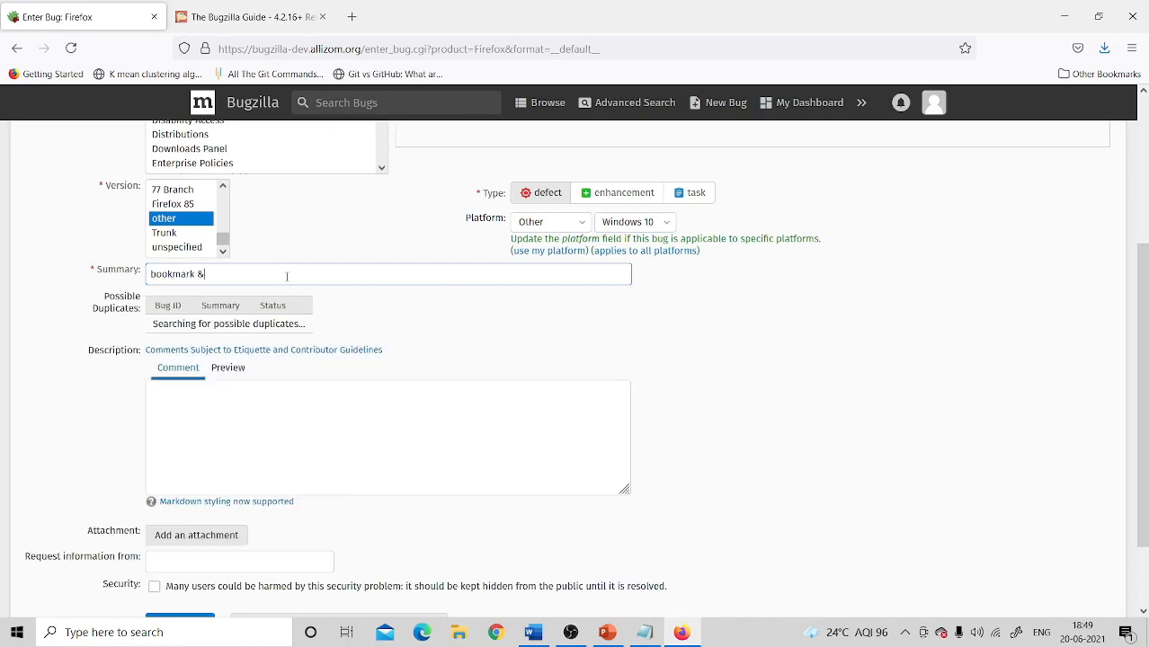
type(" history")
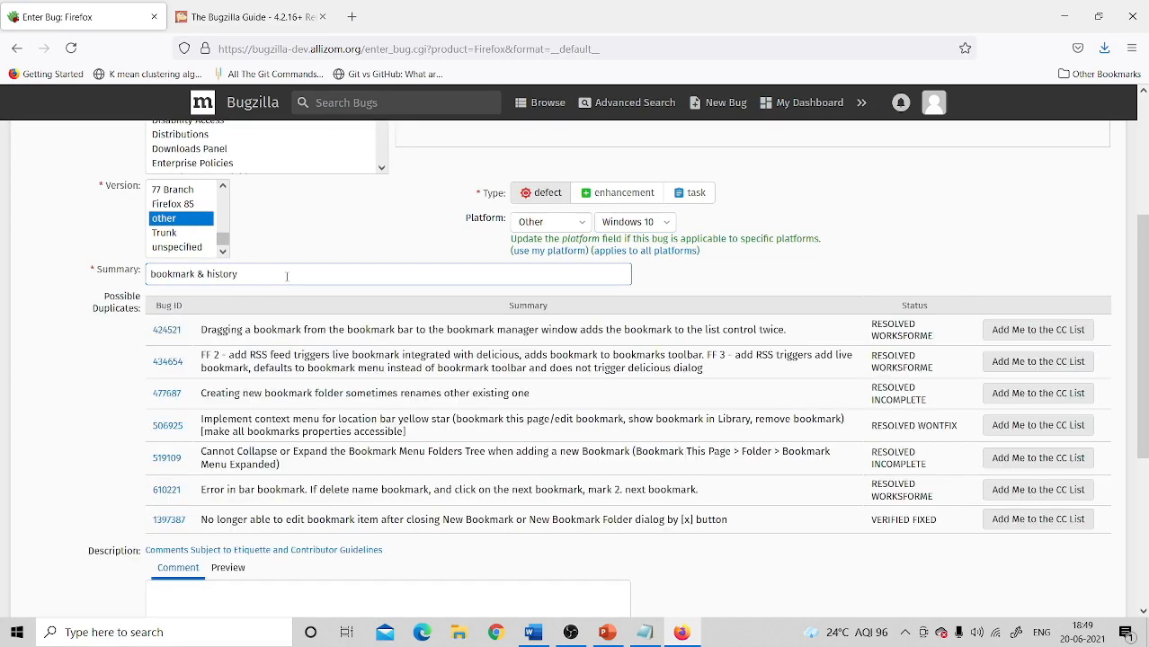
type(" of firefox brow")
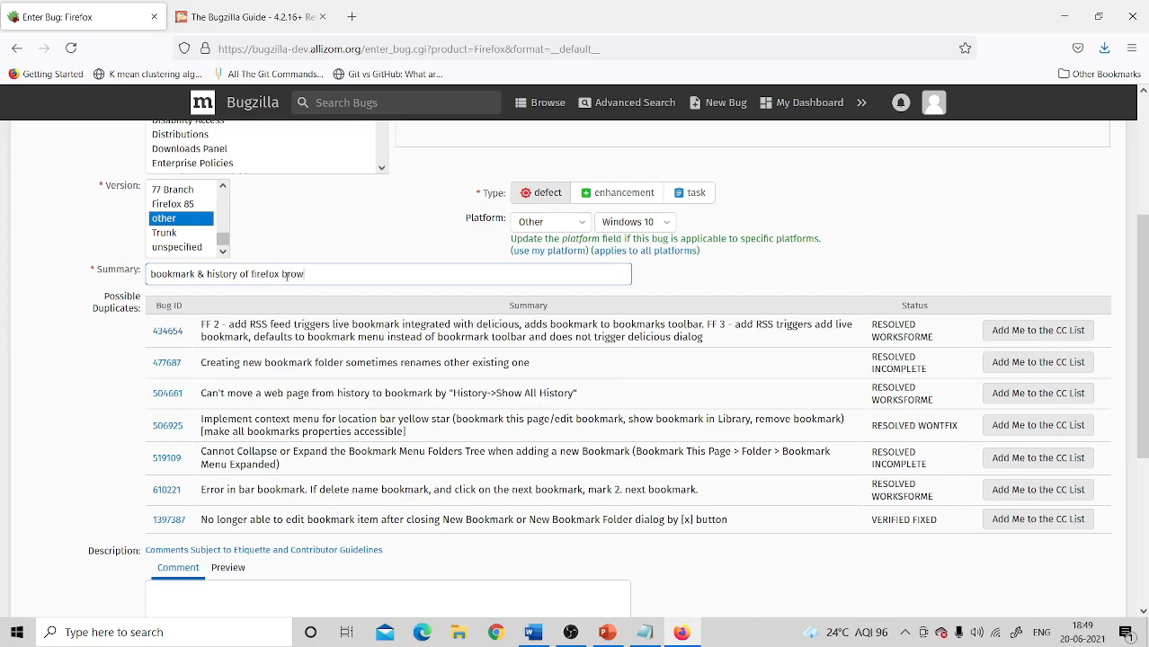
type("ser not working")
scroll(1142, 611, "down", 5)
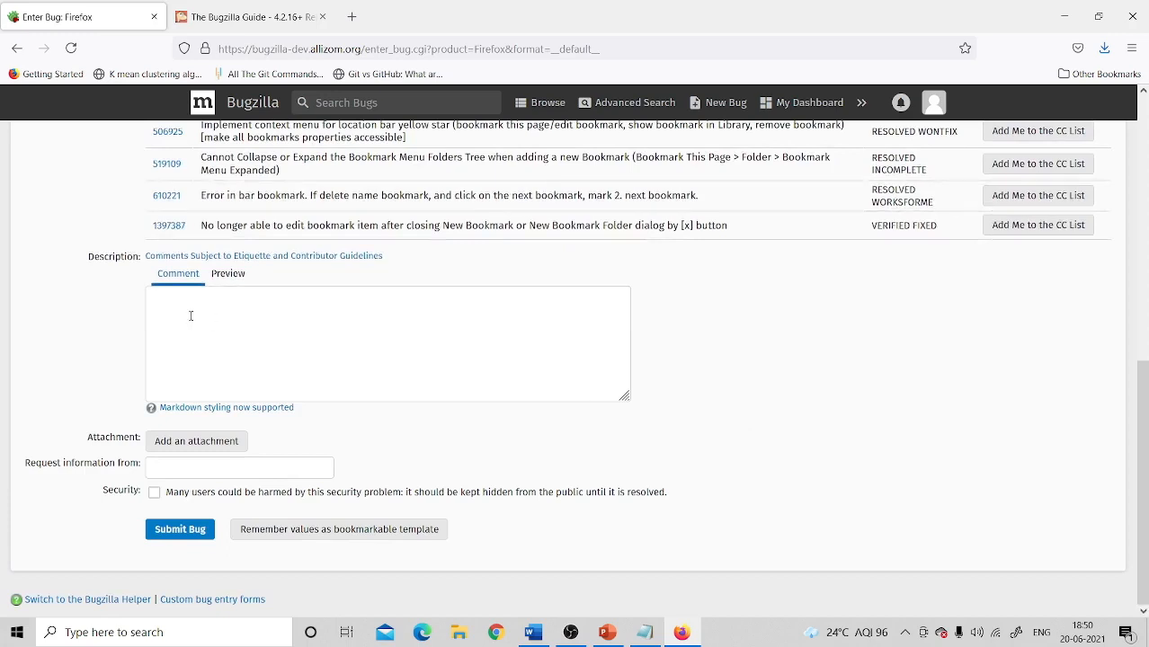
Step: Type three description lines: open Firefox, click the bookmark option, go to settings and history
left_click(190, 316)
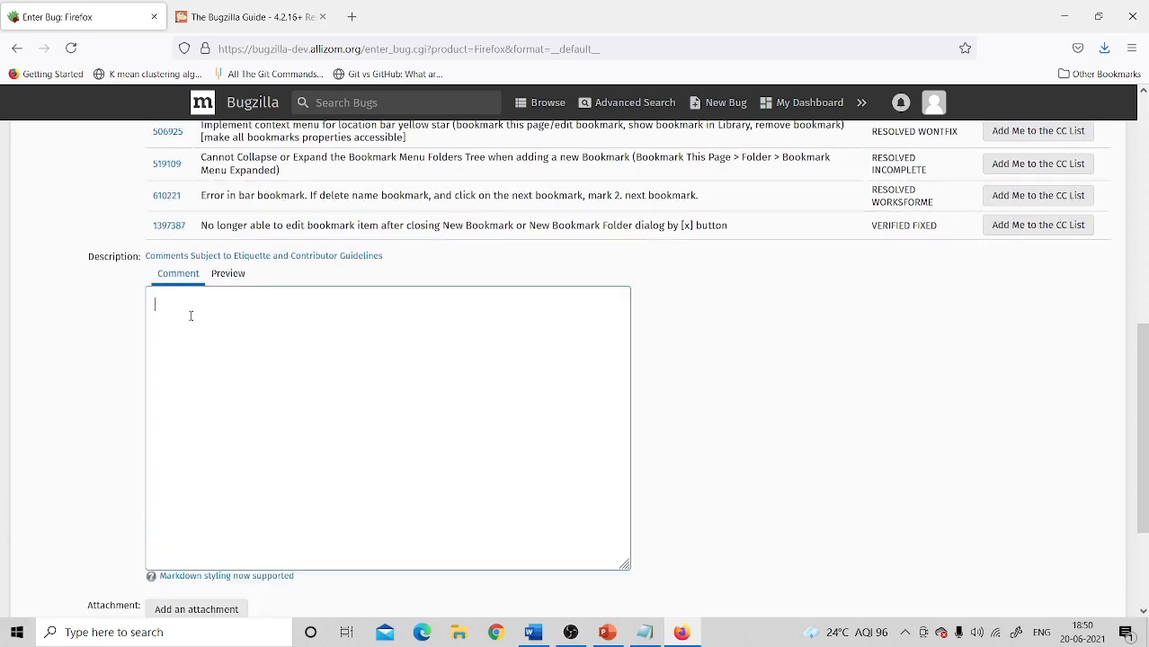
type("Open Mozilla Firefox Browser")
key("Return")
type("Click on")
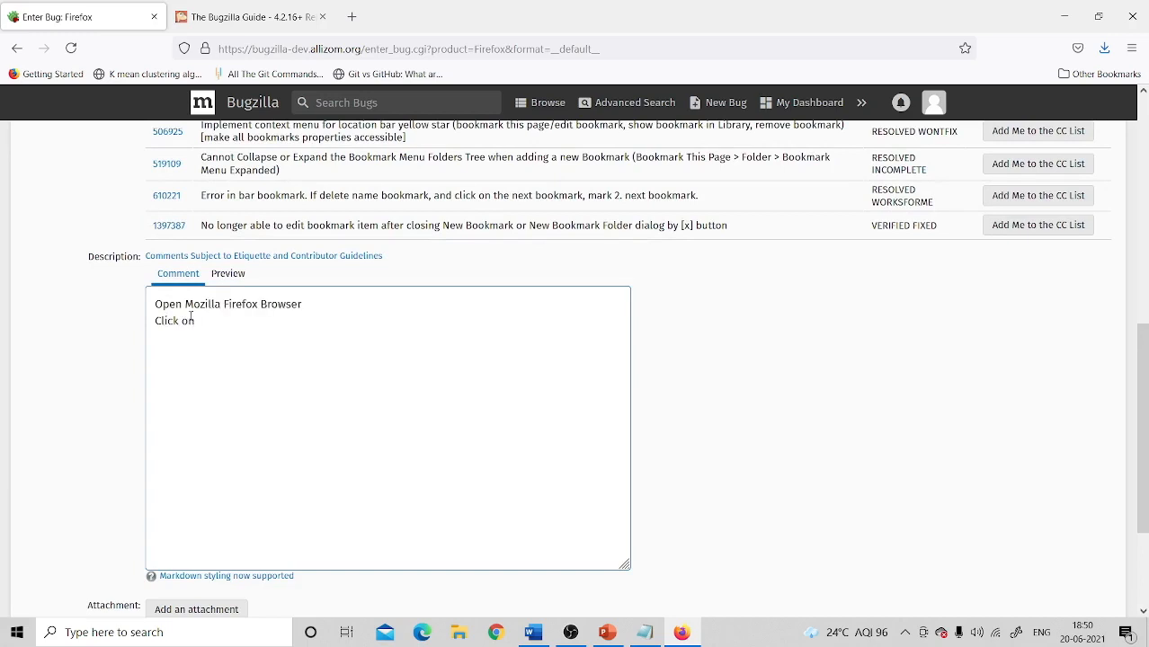
type(" bookmark option present on the")
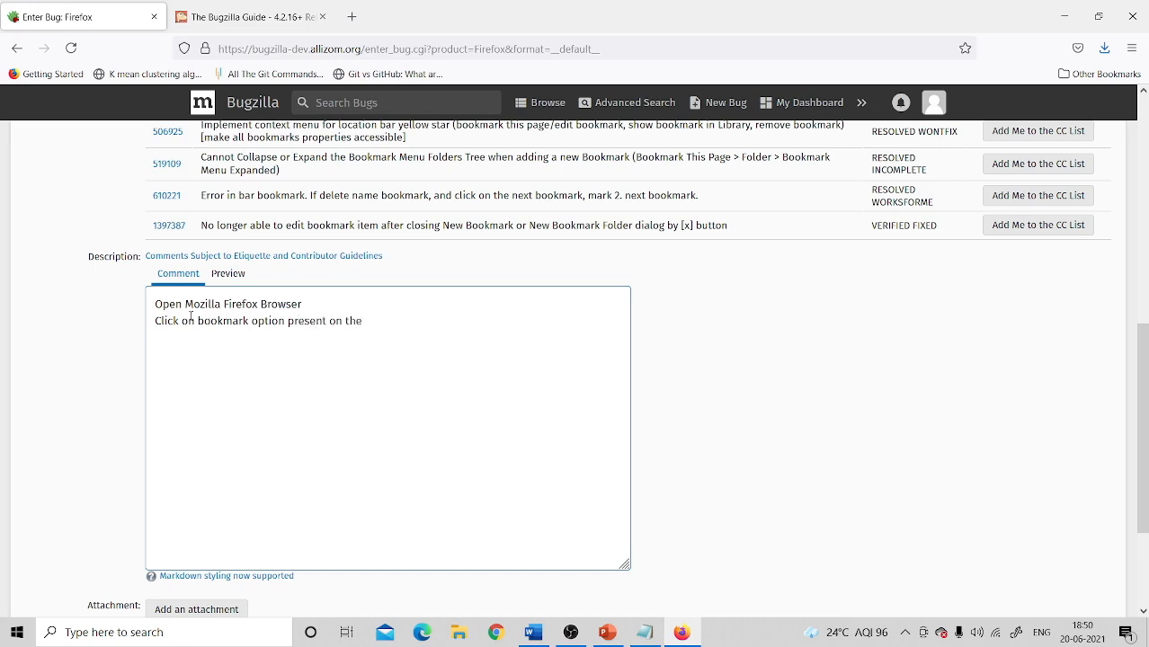
type(" top of browser")
key("Return")
type("Go to setting of the browser")
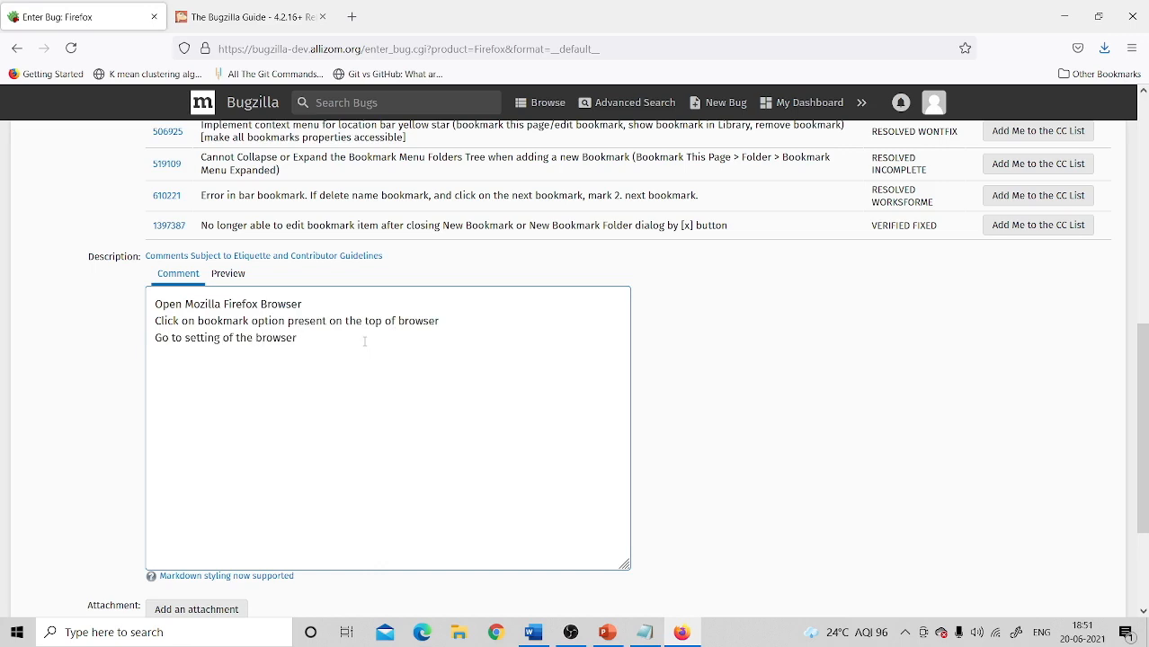
type(" & click on history")
scroll(603, 394, "down", 3)
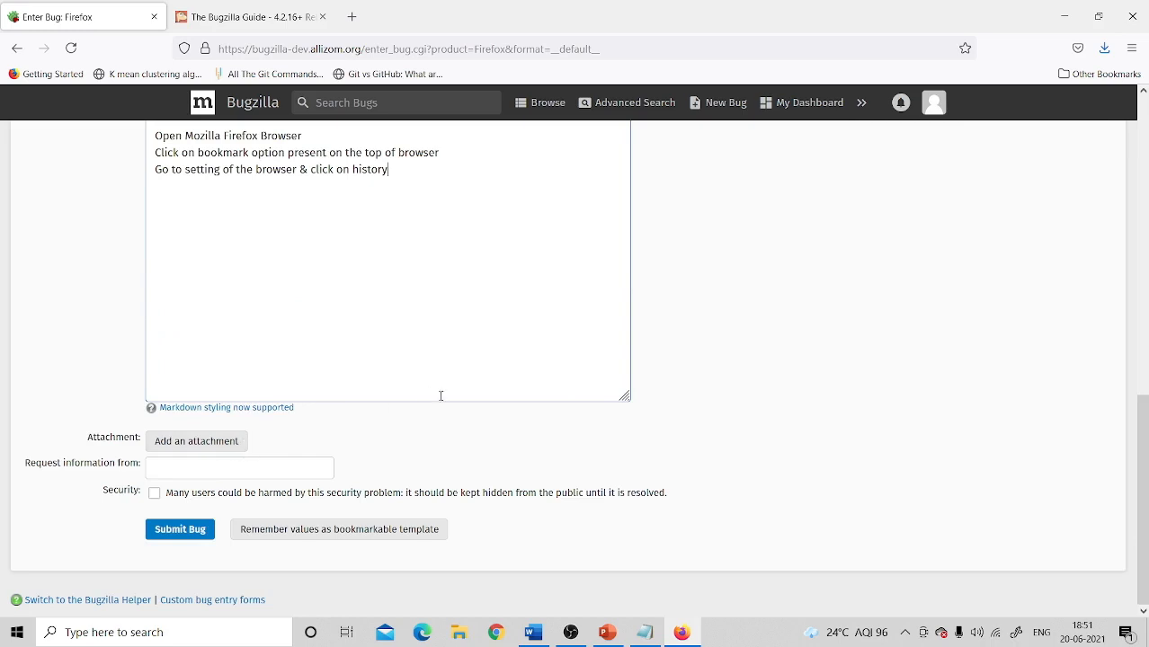
Step: Attach the image file Picture1.png to the new Firefox bug, with description Picture1.png
left_click(205, 449)
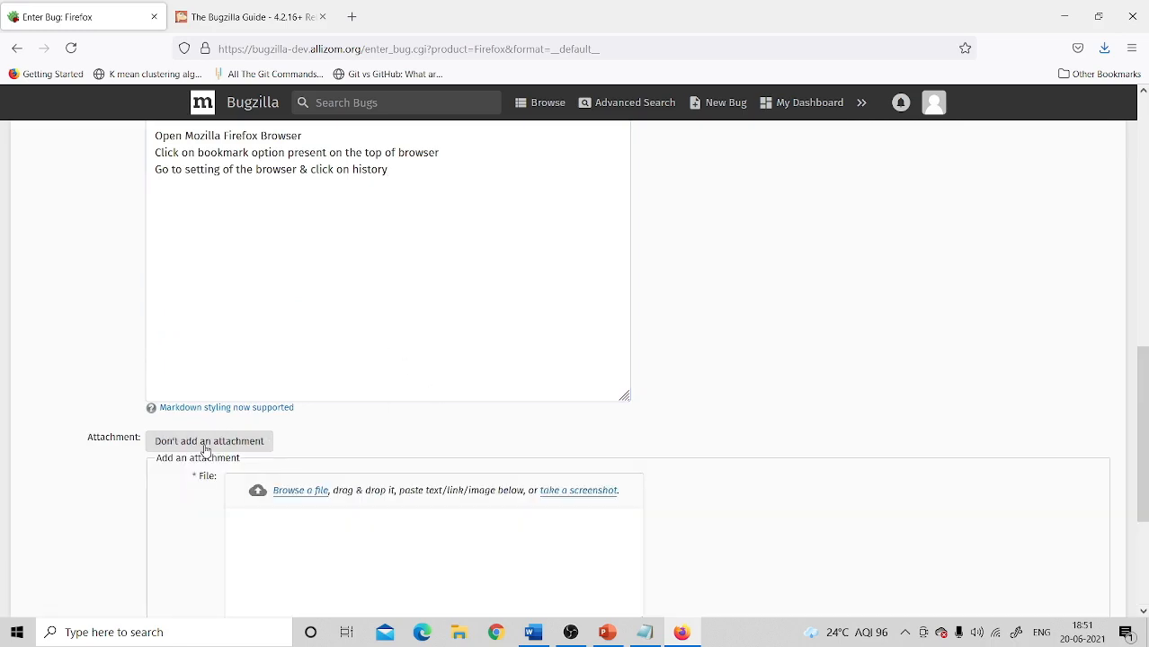
left_click(306, 493)
left_click(339, 142)
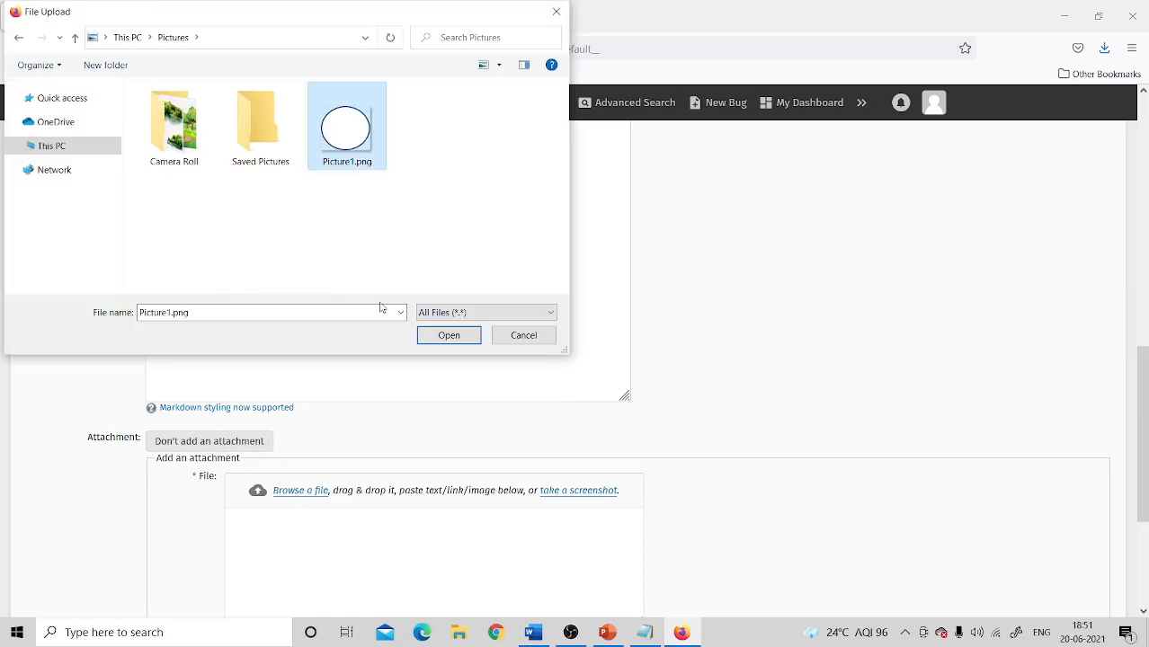
left_click(445, 337)
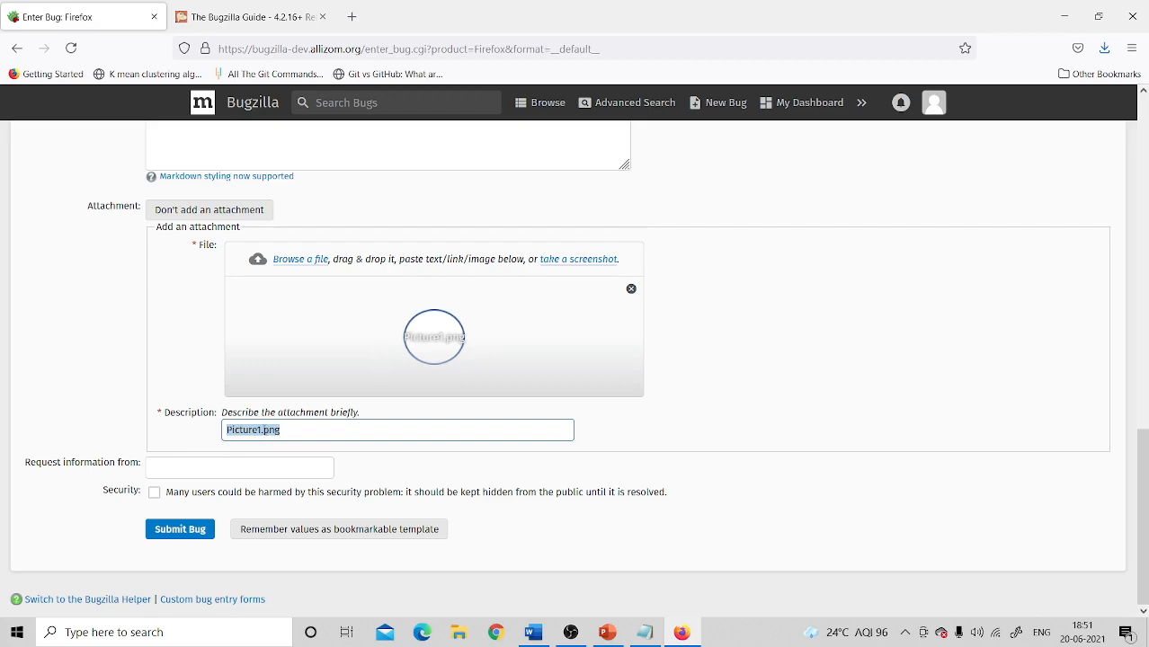
left_click(265, 430)
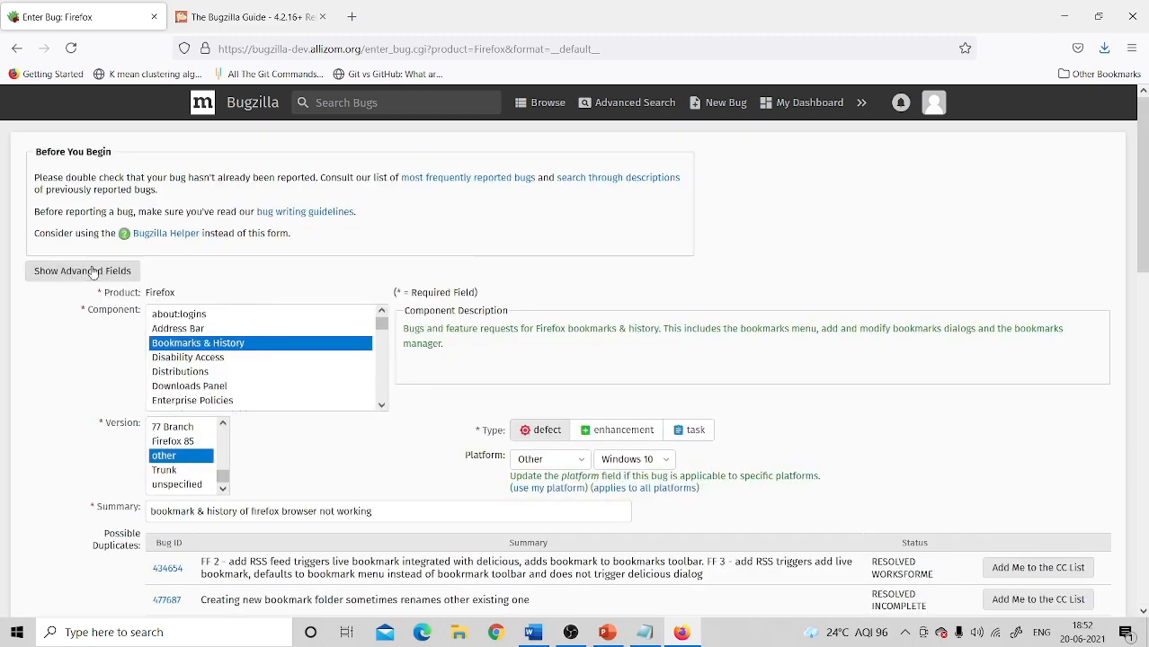
Step: Show the advanced bug fields and set the Target Milestone to Future
left_click(83, 272)
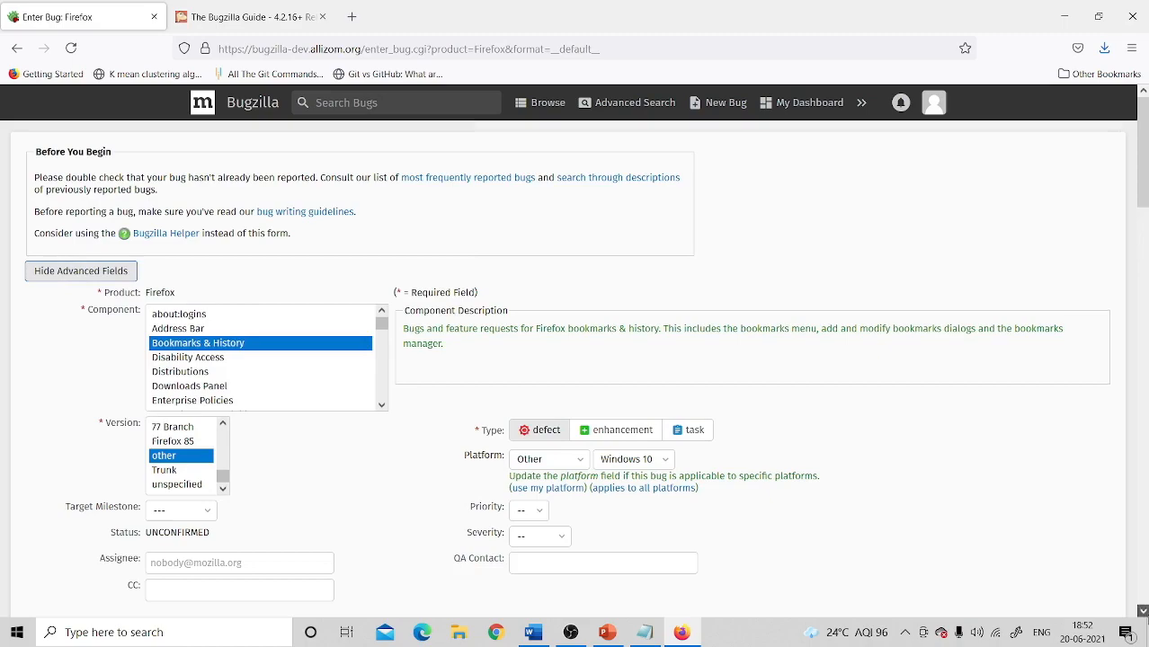
scroll(1144, 615, "down", 6)
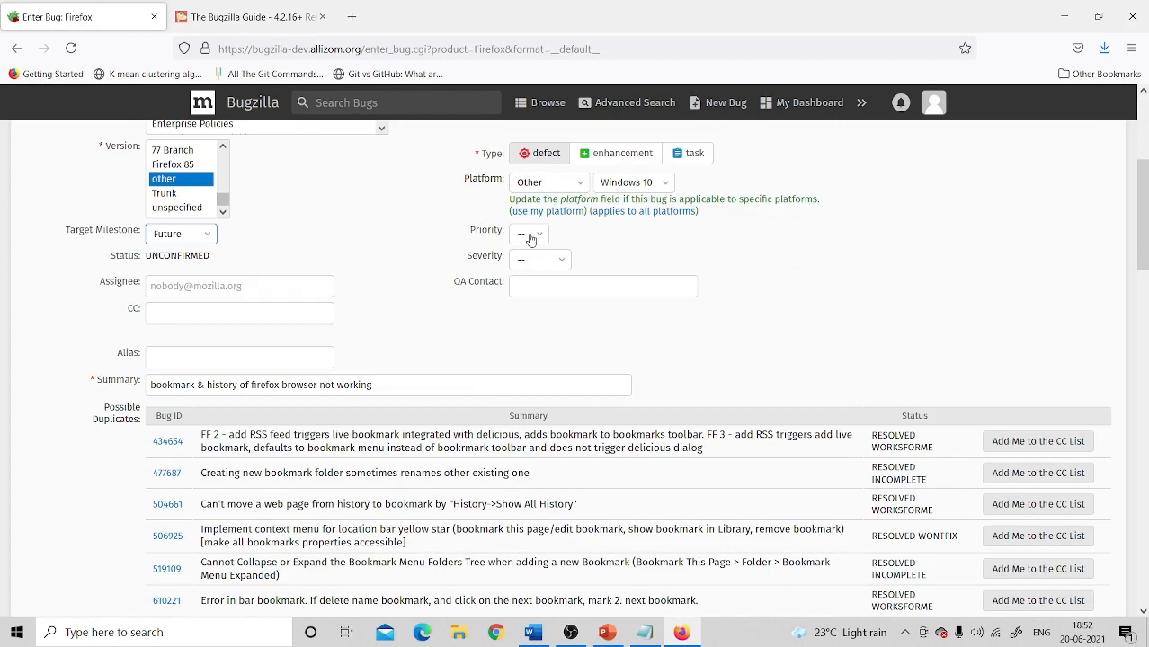
left_click(532, 239)
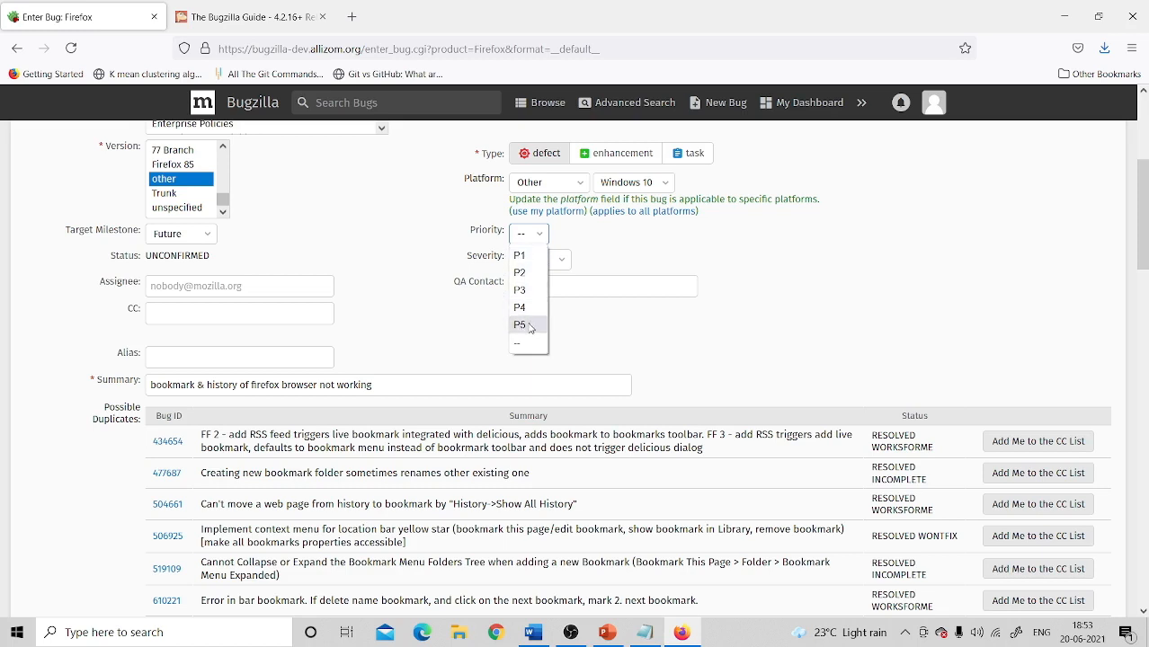
Step: Set the bug priority to P1 and the severity to blocker
left_click(522, 256)
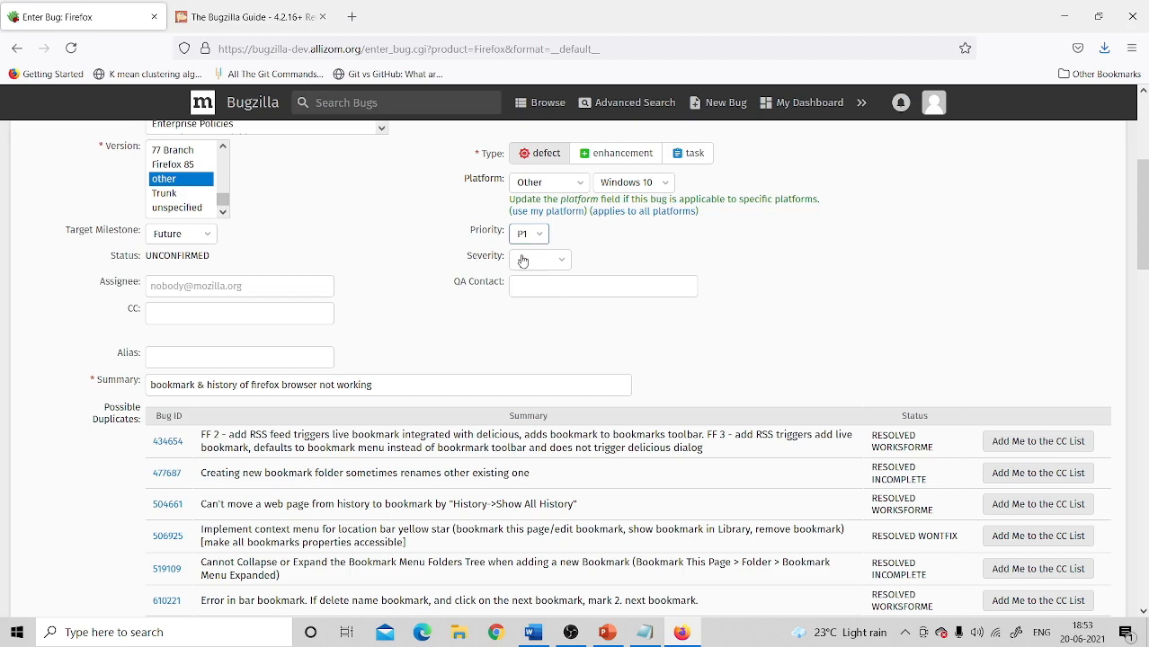
left_click(523, 261)
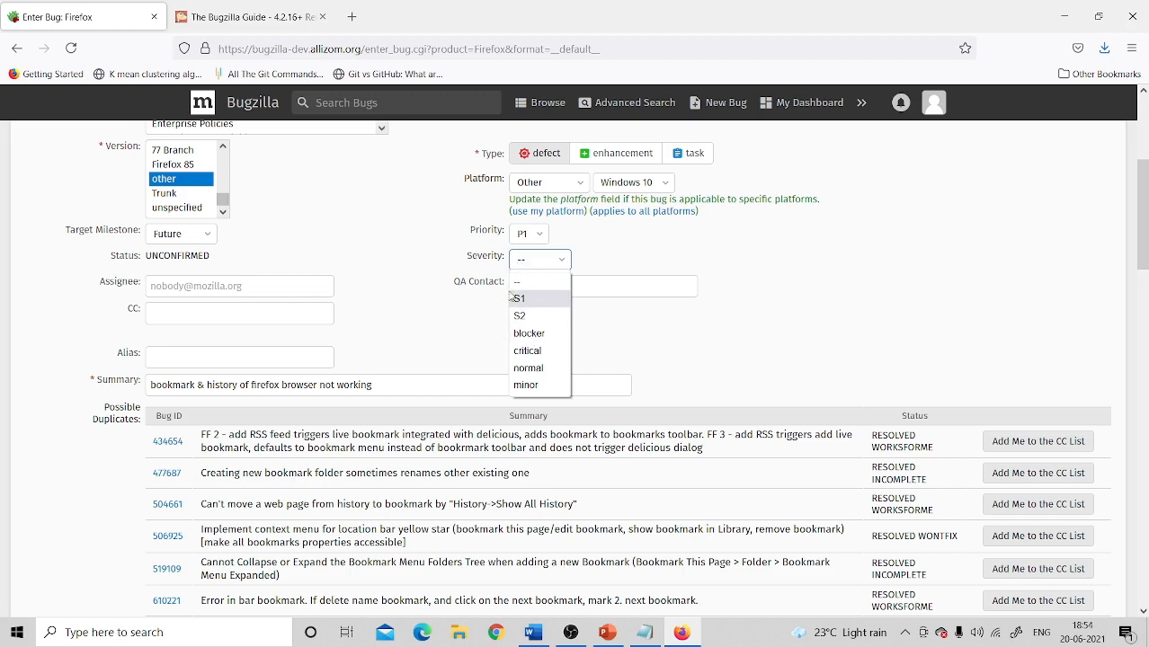
left_click(529, 335)
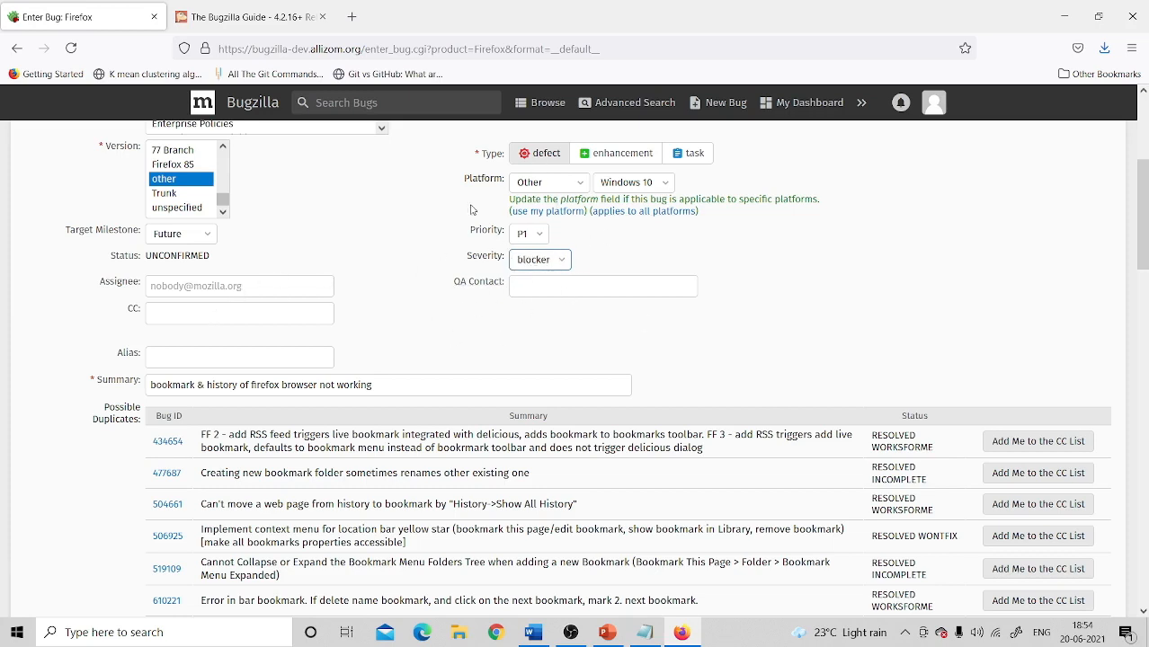
Step: Add another user's e-mail address to the bug's CC list
left_click(154, 288)
left_click(176, 320)
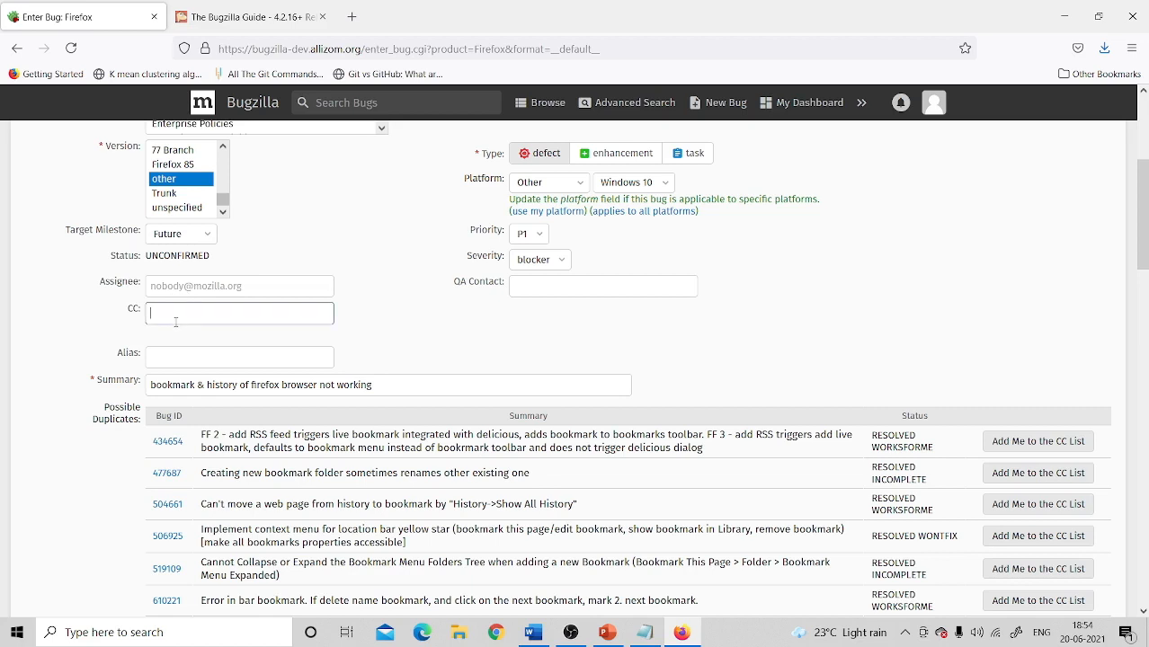
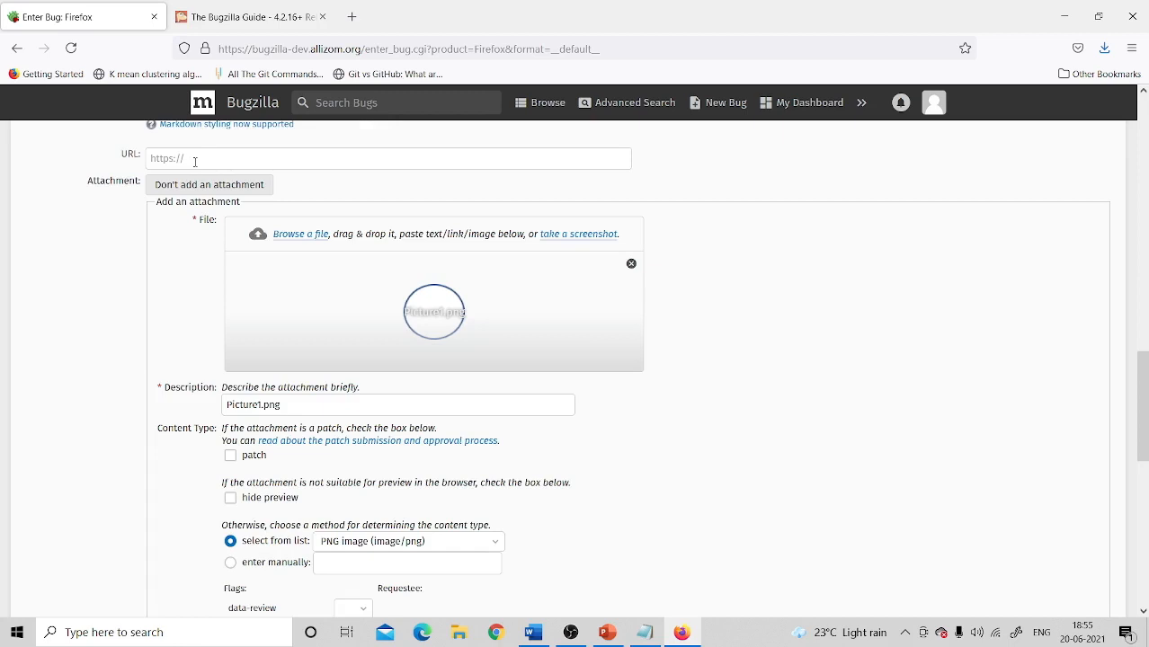
Step: Submit the Firefox bug with its Picture1.png attachment, creating Bug 1630600
left_click(194, 162)
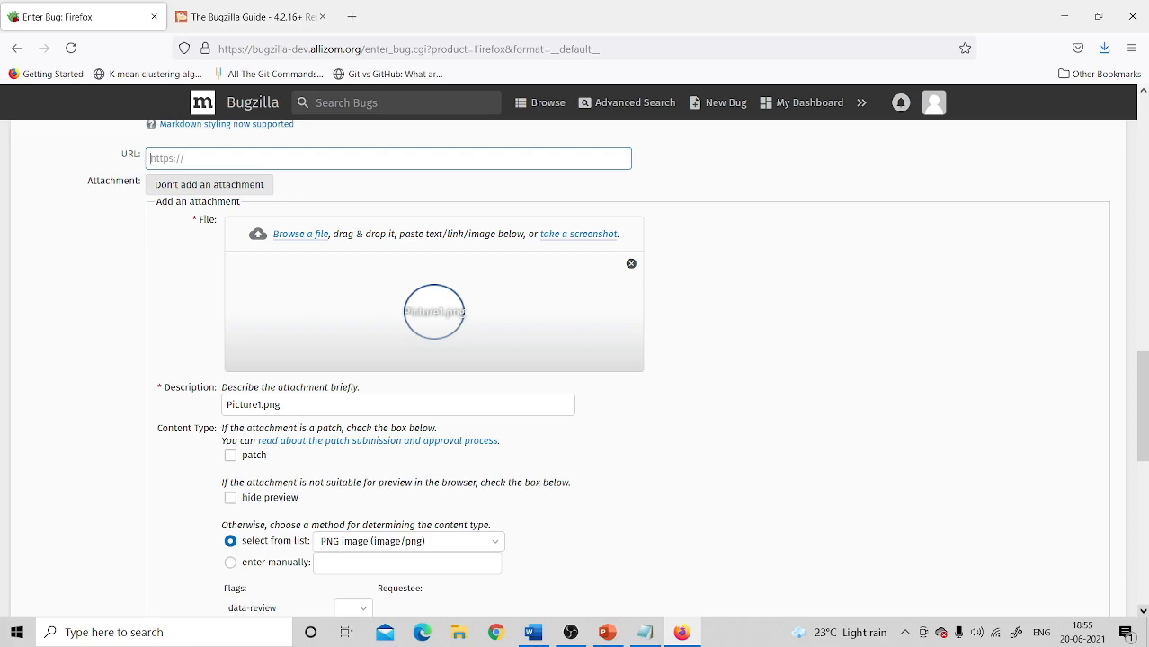
scroll(48, 288, "down", 10)
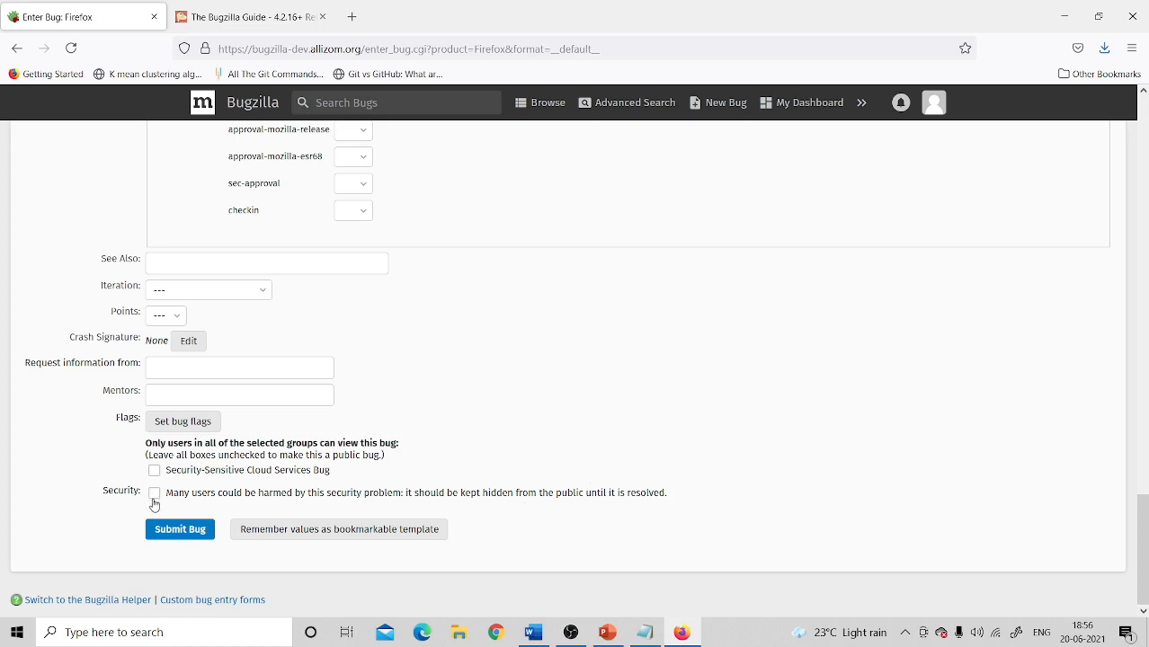
left_click(178, 532)
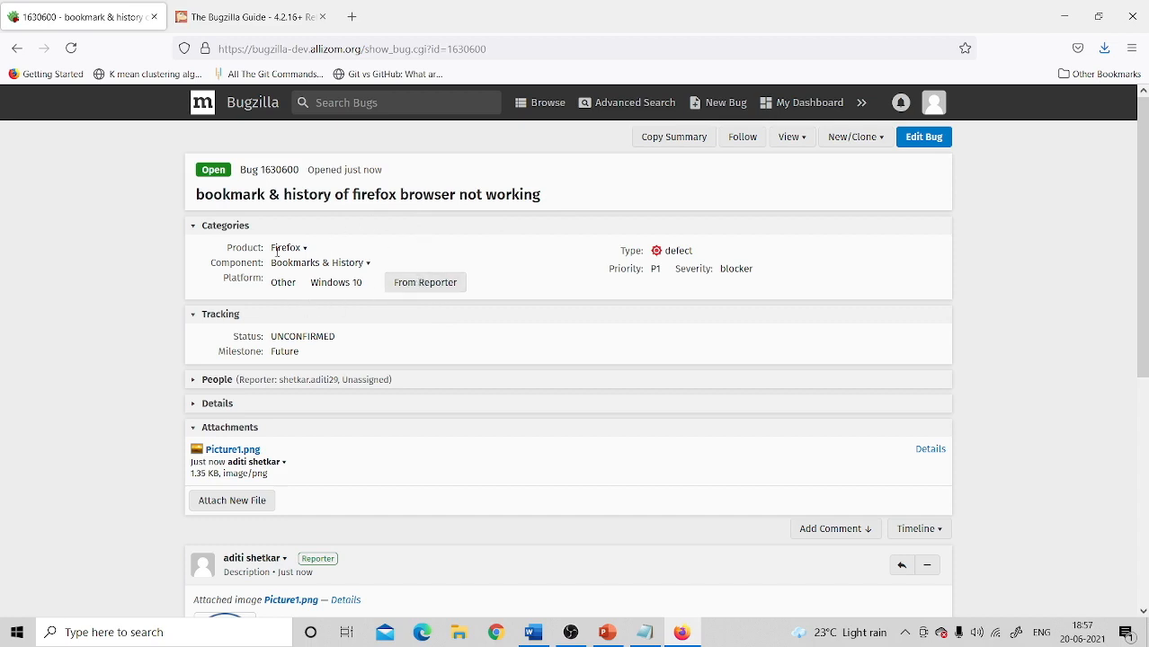
Step: Check Bug 1630600's Firefox product, UNCONFIRMED status, and the Picture1.png image in its description
left_click(284, 248)
left_click(192, 356)
double_click(305, 337)
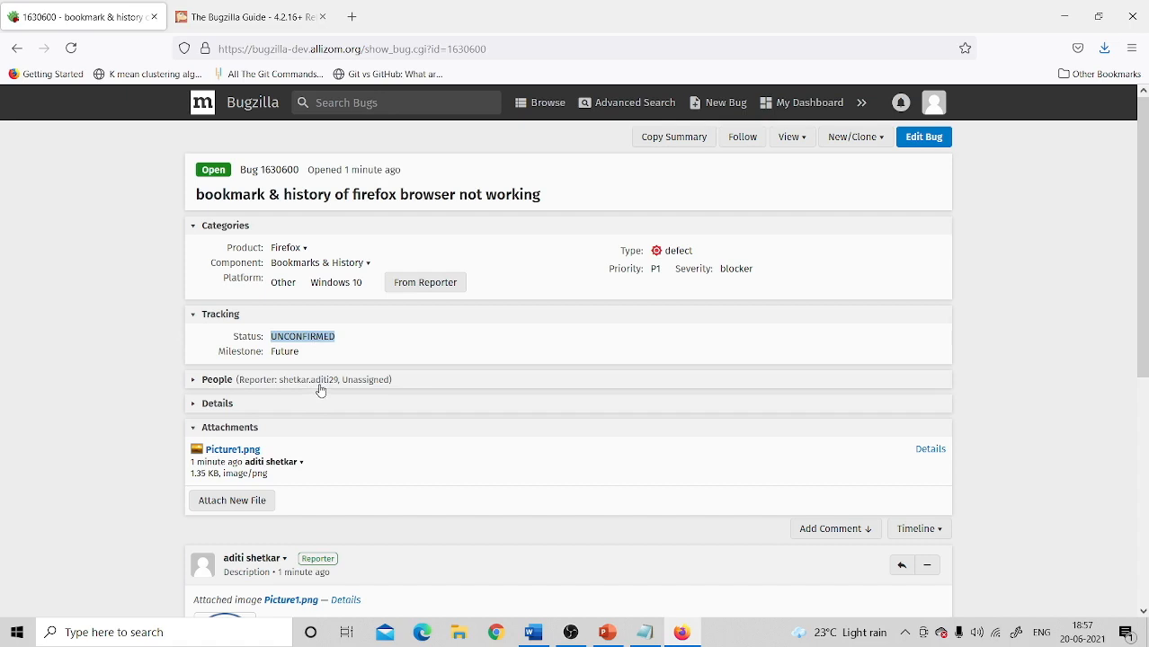
scroll(341, 388, "down", 2)
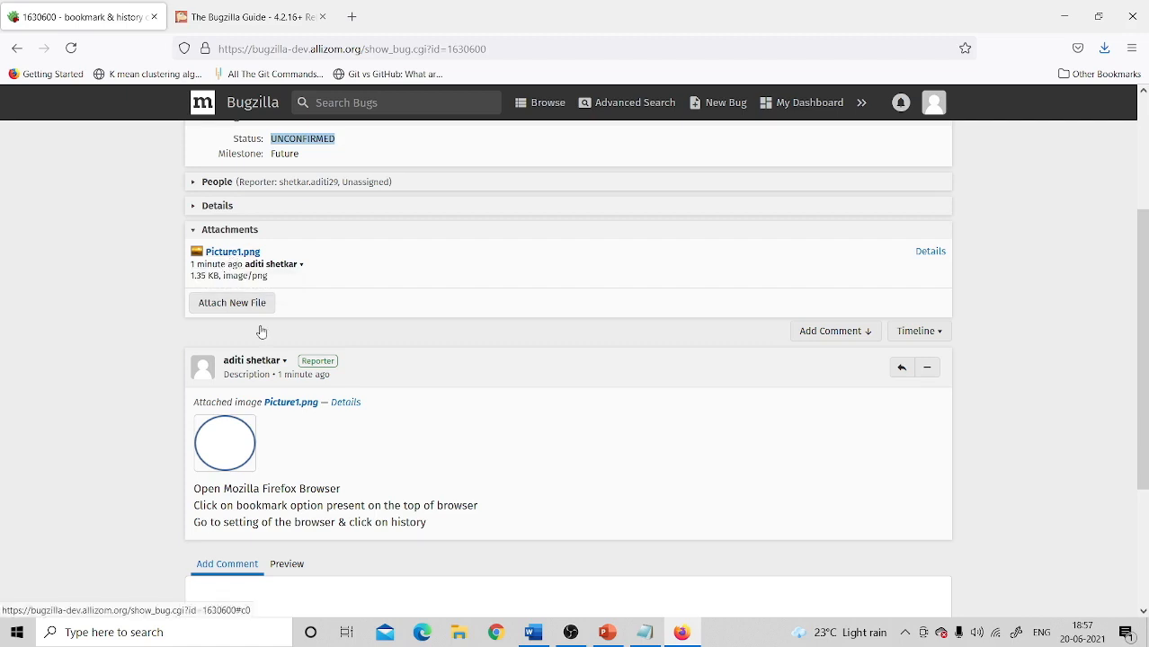
scroll(259, 328, "down", 2)
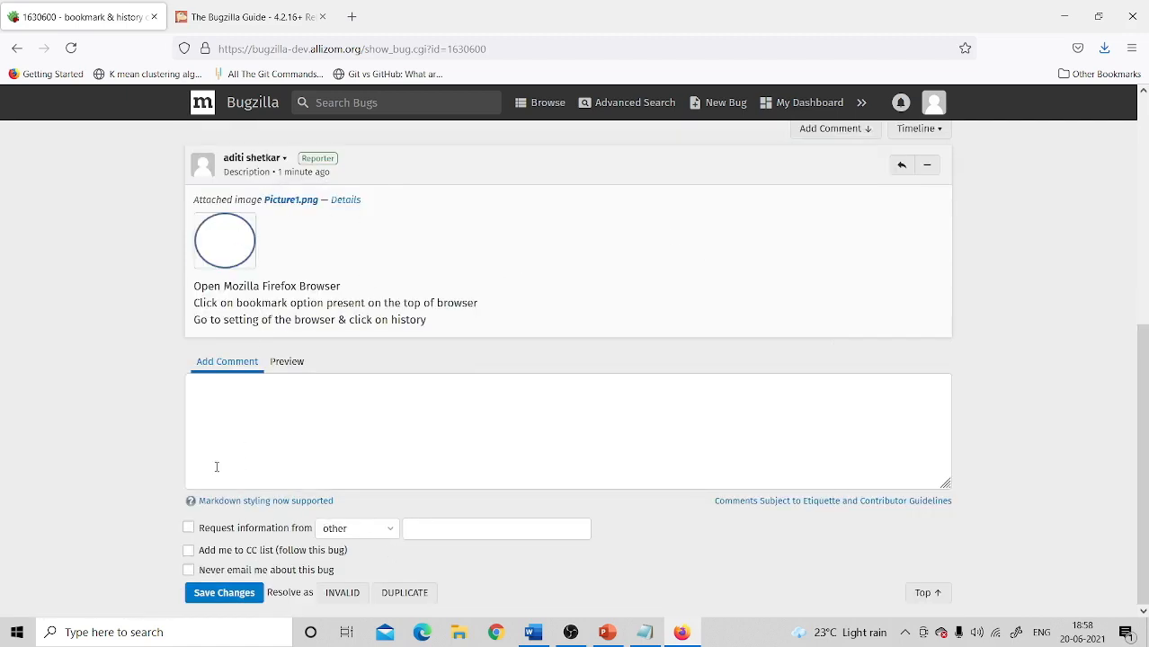
scroll(1131, 479, "up", 5)
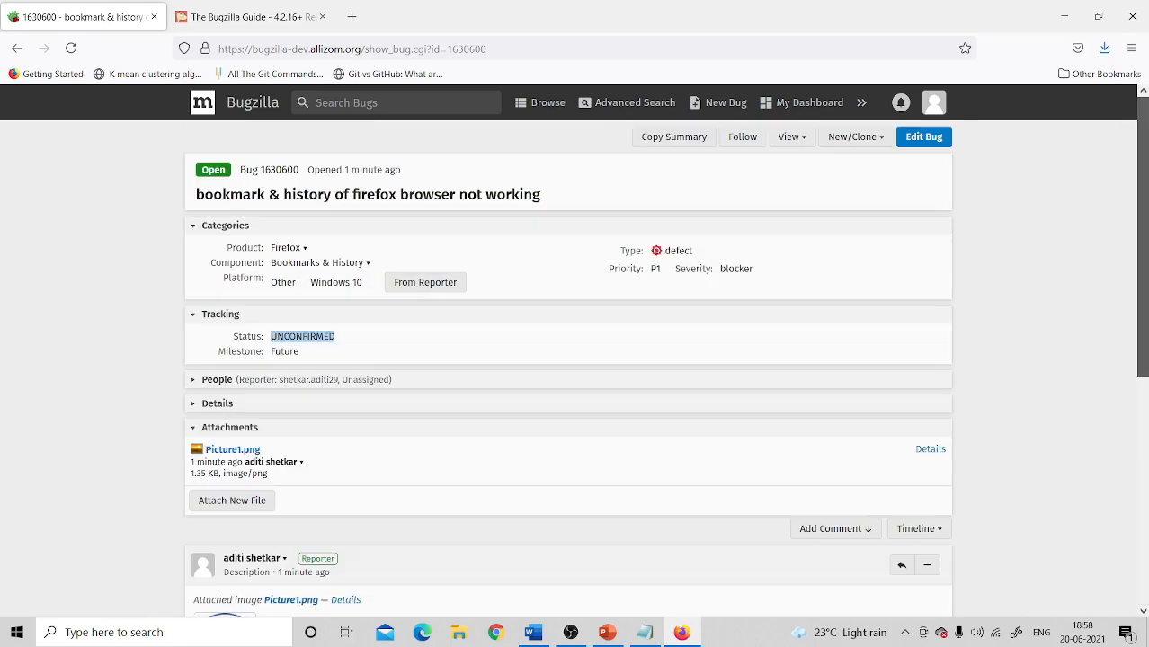
scroll(1130, 479, "down", 5)
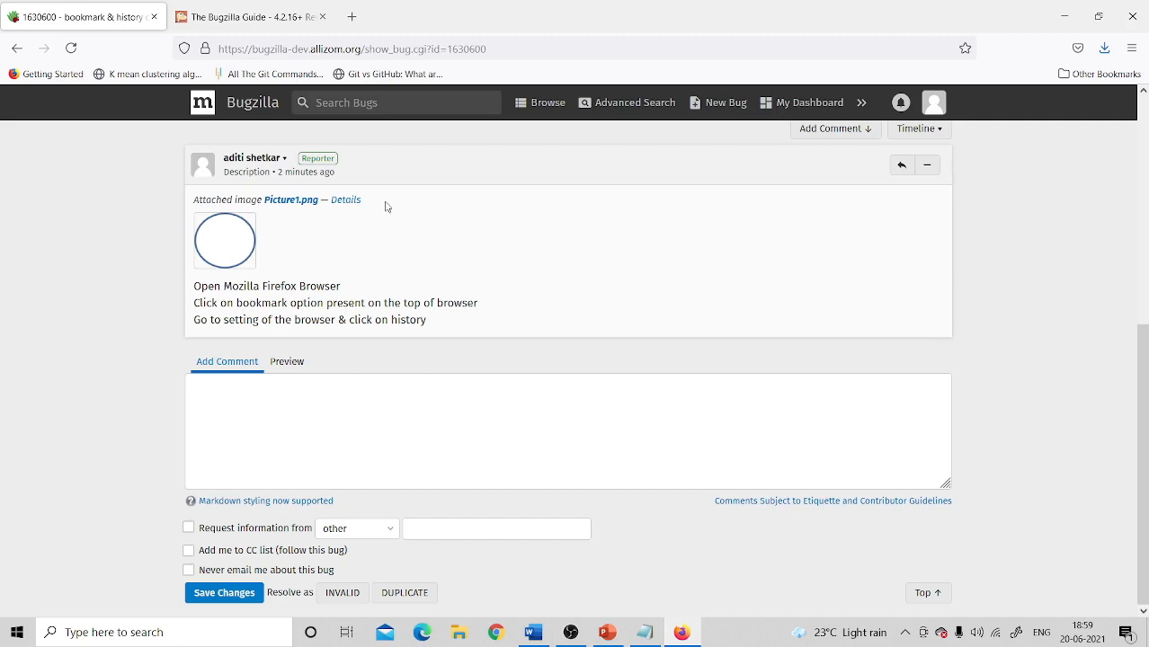
left_click(216, 597)
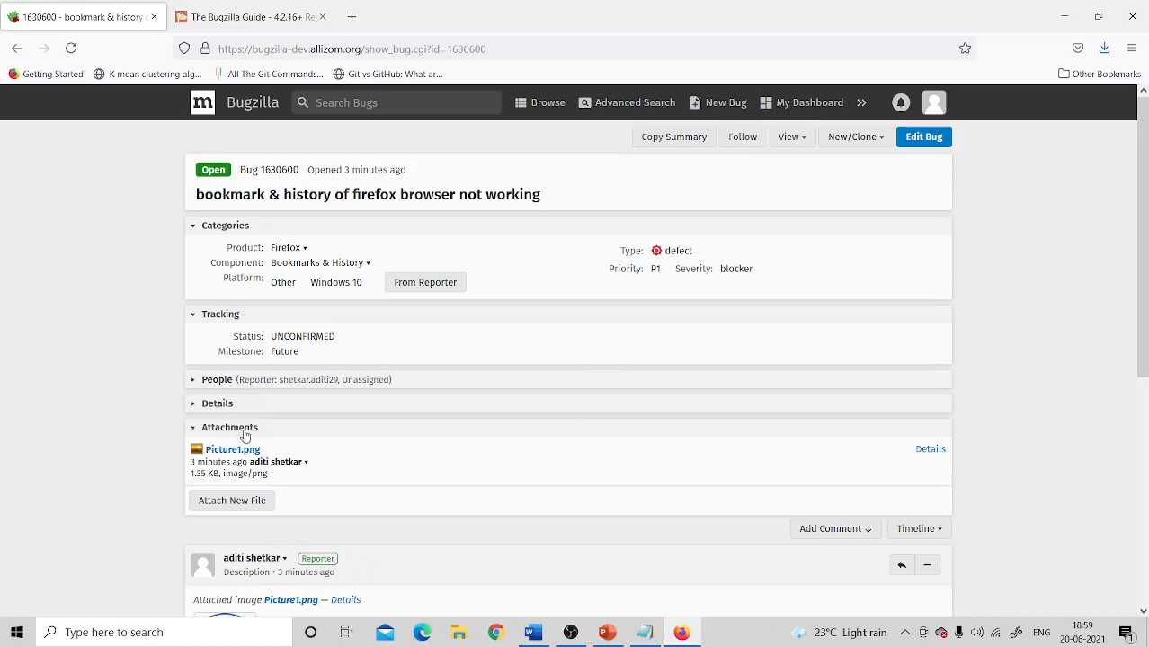
scroll(412, 380, "down", 1)
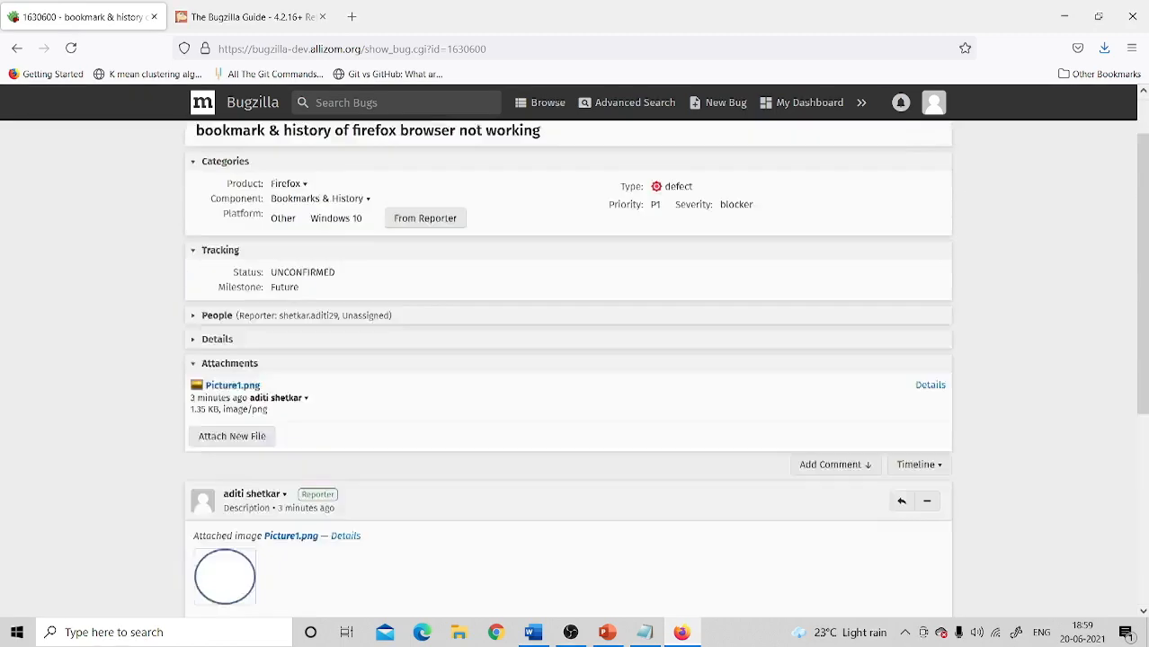
scroll(412, 380, "up", 1)
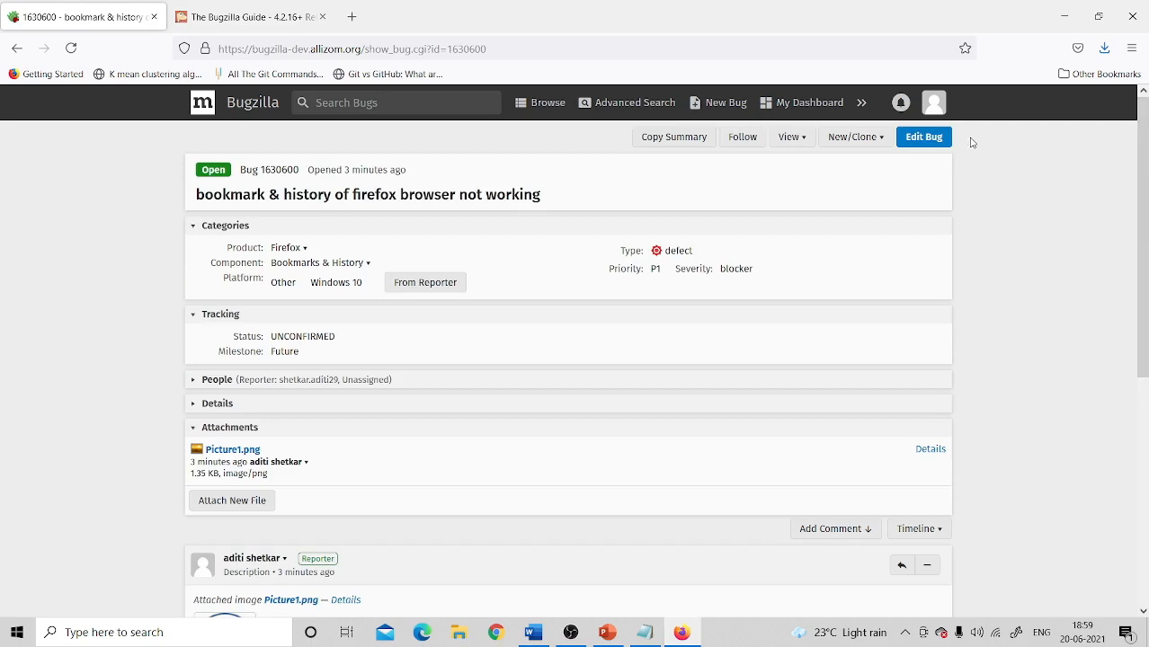
Step: Open Bug 1630600 in edit mode and save it without changing any values
left_click(924, 140)
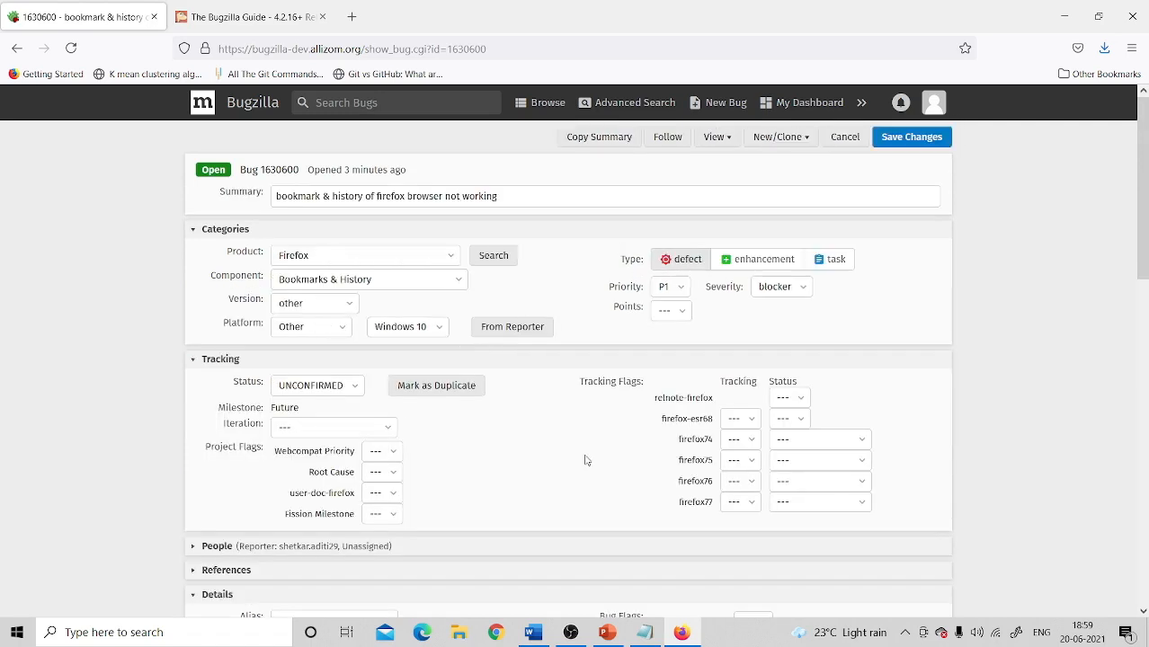
scroll(586, 461, "down", 10)
scroll(586, 461, "up", 10)
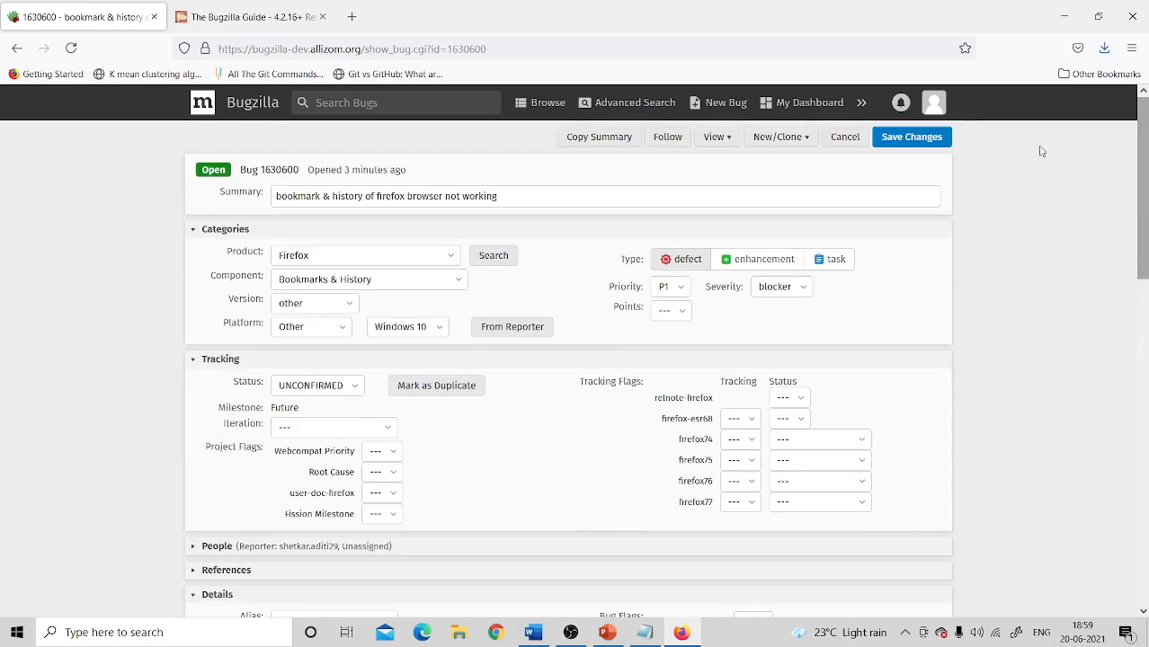
left_click(926, 140)
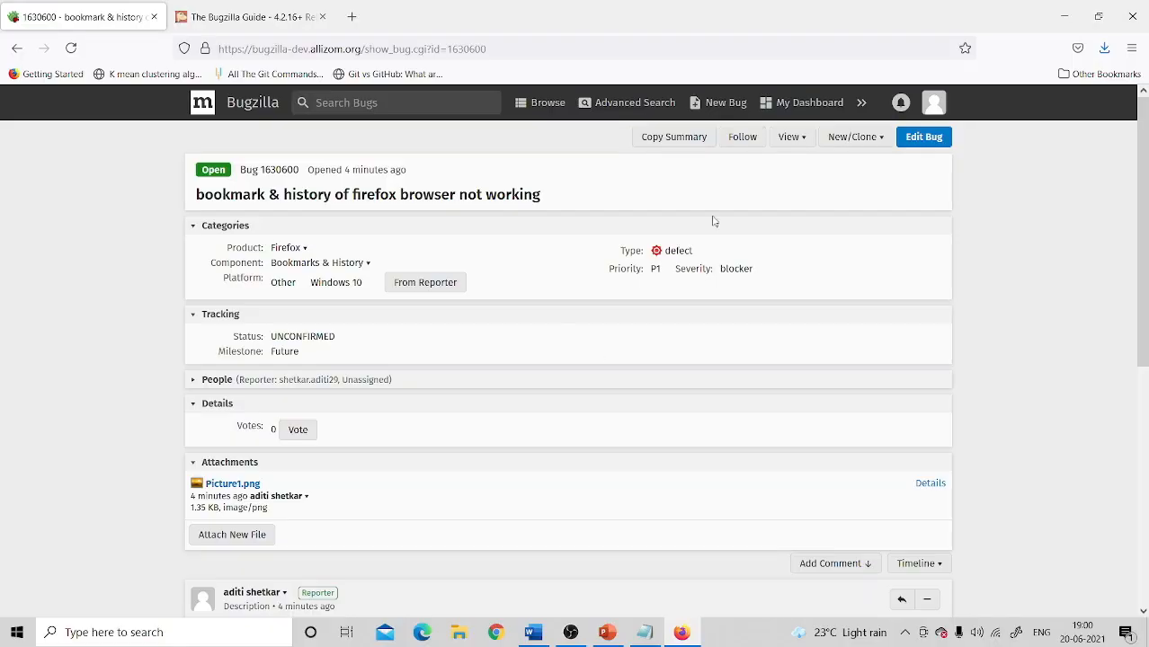
Step: Start a new bug cloned from Bug 1630600 and review the prefilled form
left_click(879, 140)
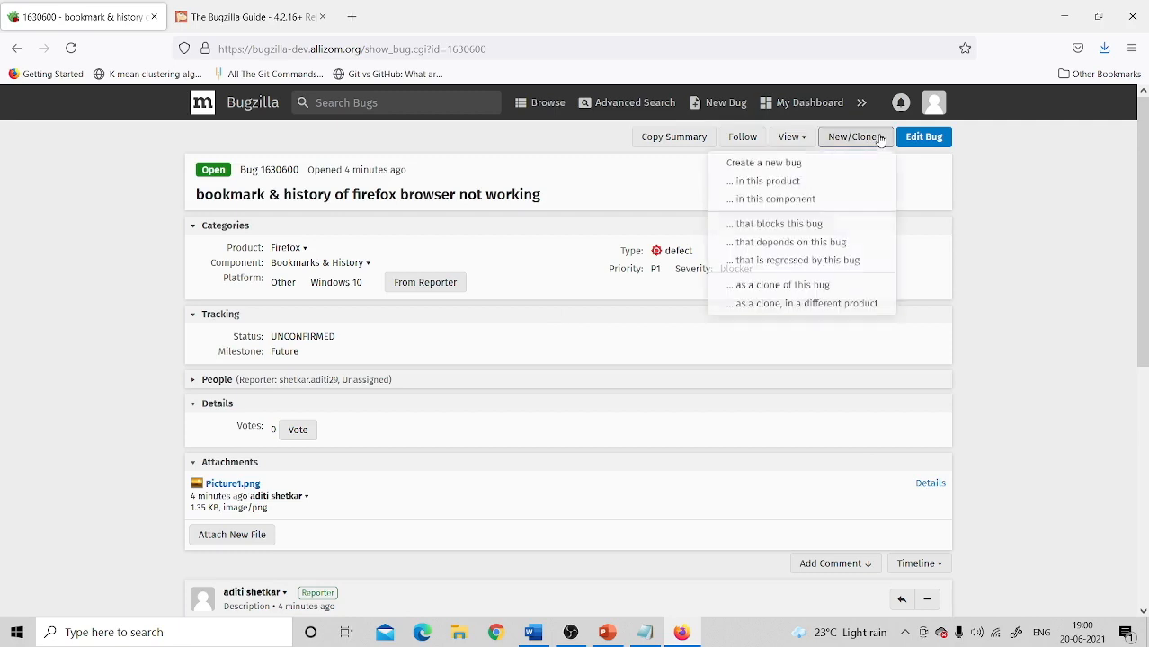
left_click(792, 291)
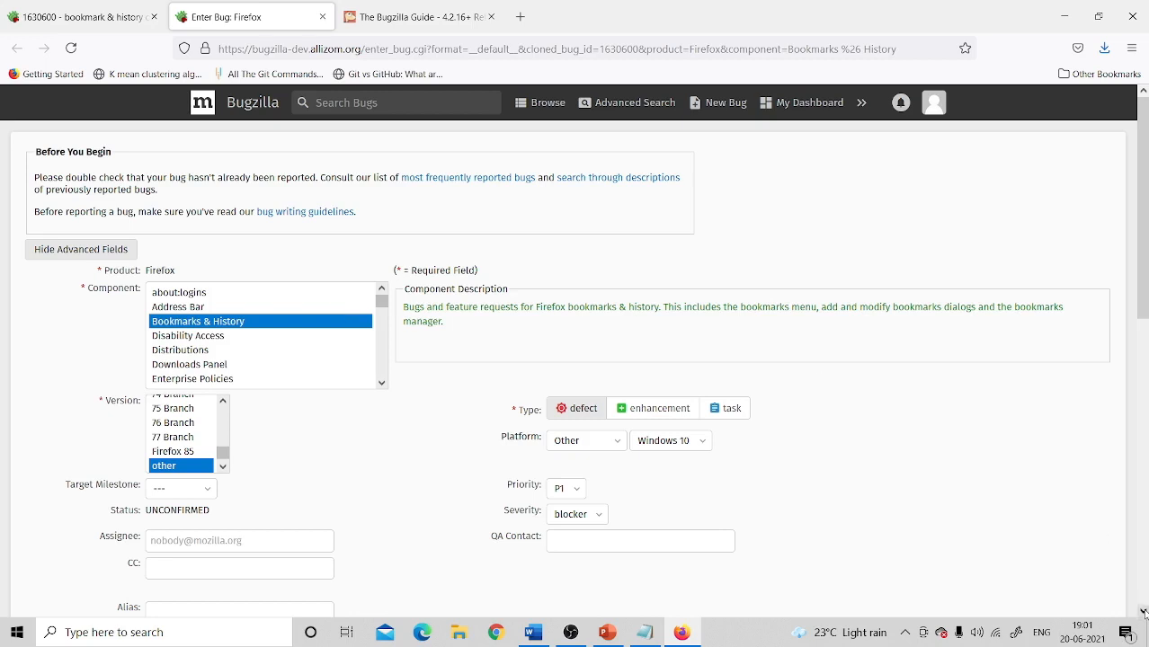
scroll(1144, 612, "down", 5)
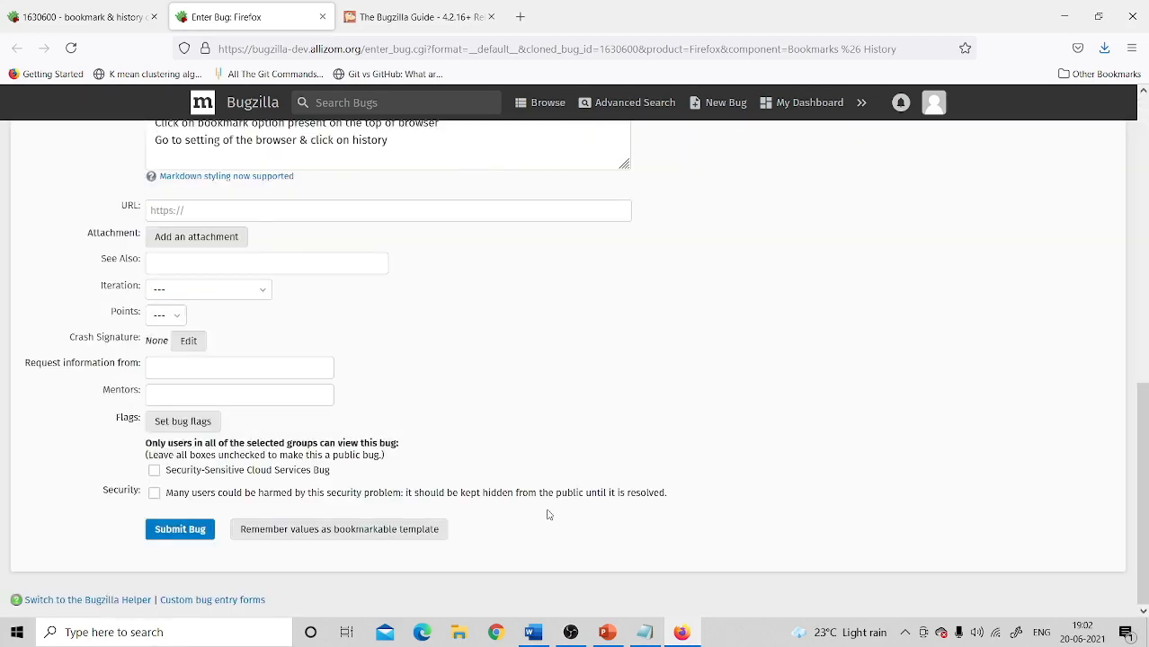
scroll(547, 514, "down", 7)
Step: Submit the cloned form, filing it as Bug 1630601
left_click(173, 534)
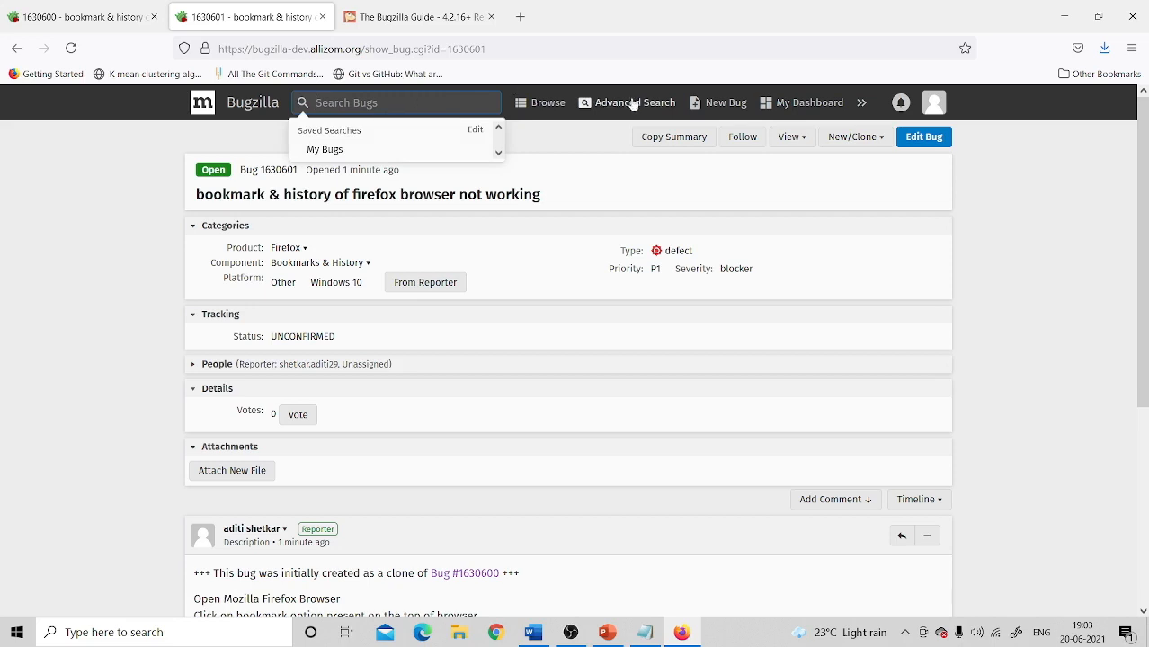
Step: Run the My Bugs saved search to list bugs 1630599, 1630600 and 1630601
left_click(334, 149)
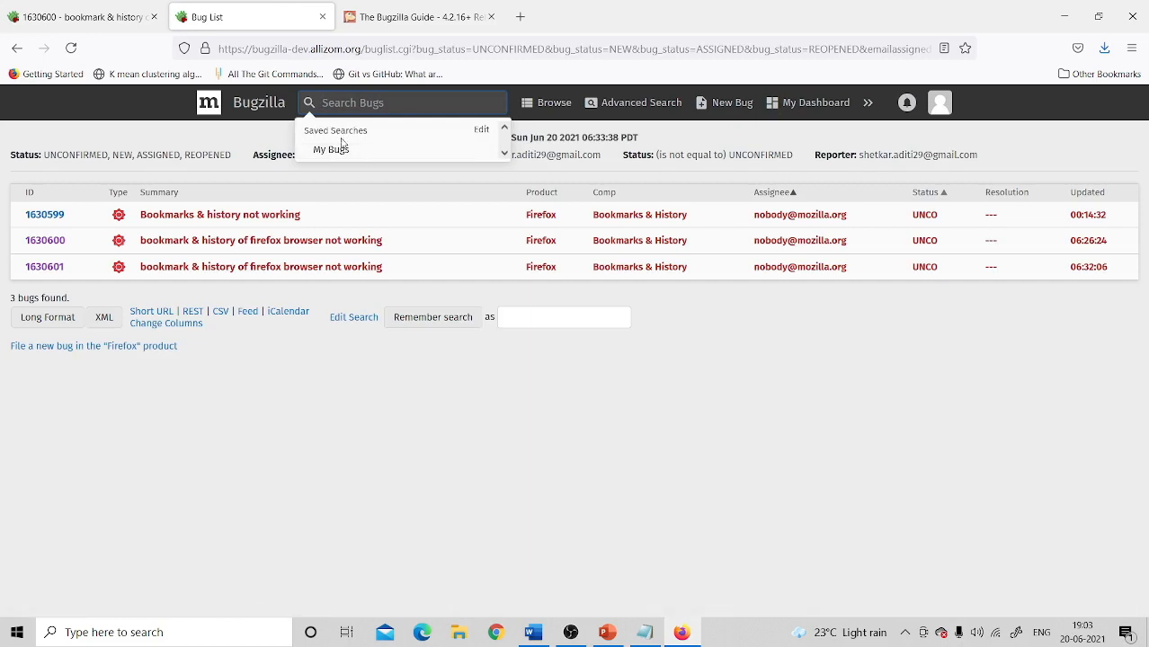
left_click(339, 151)
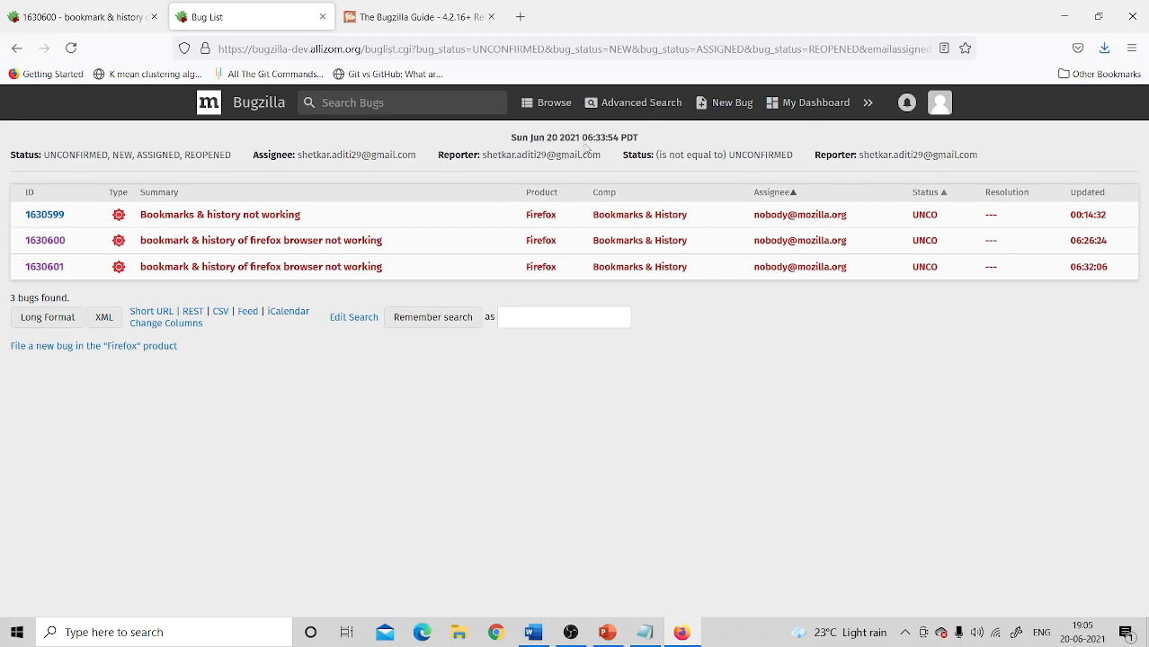
left_click_drag(436, 157, 604, 167)
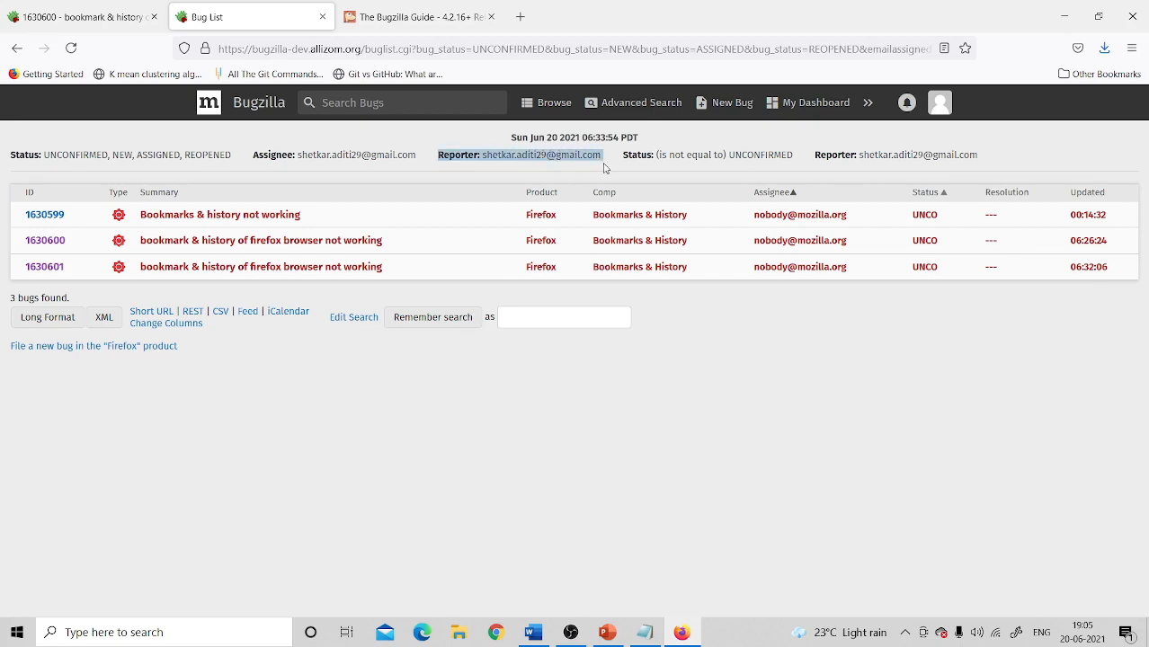
left_click(626, 154)
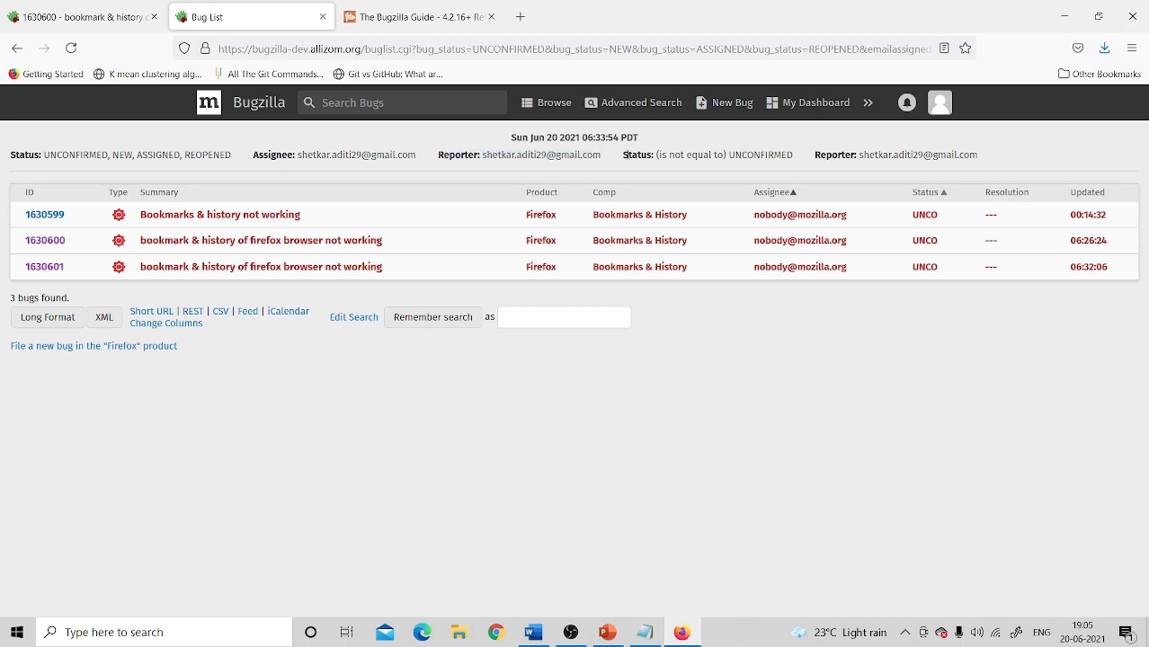
right_click(699, 159)
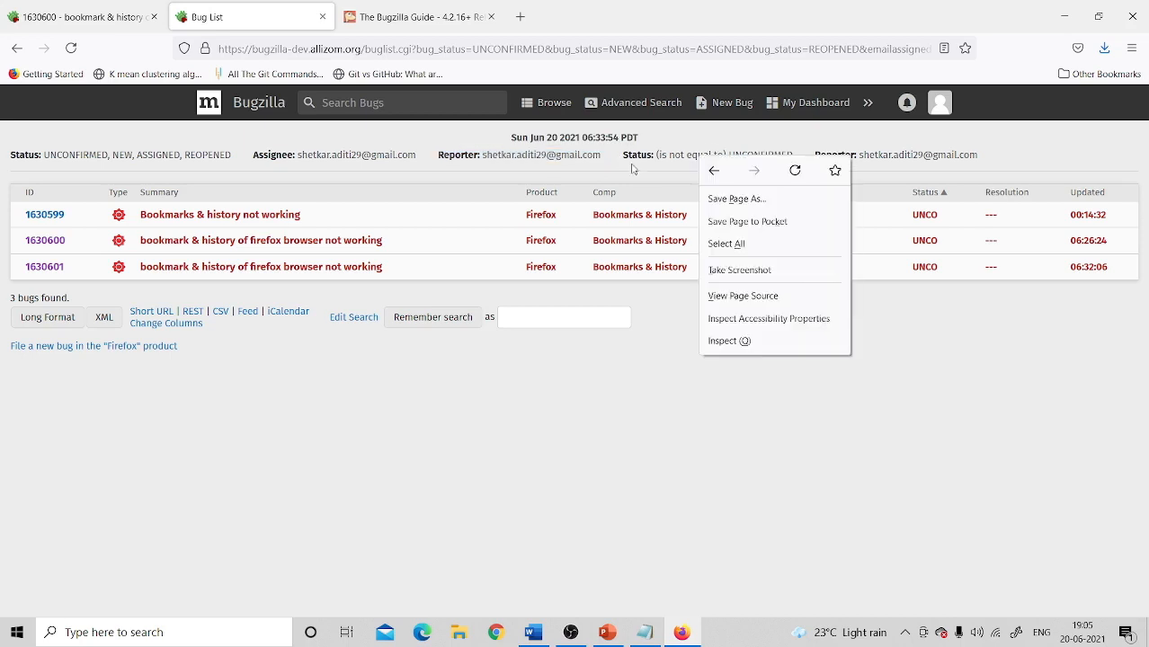
left_click(623, 155)
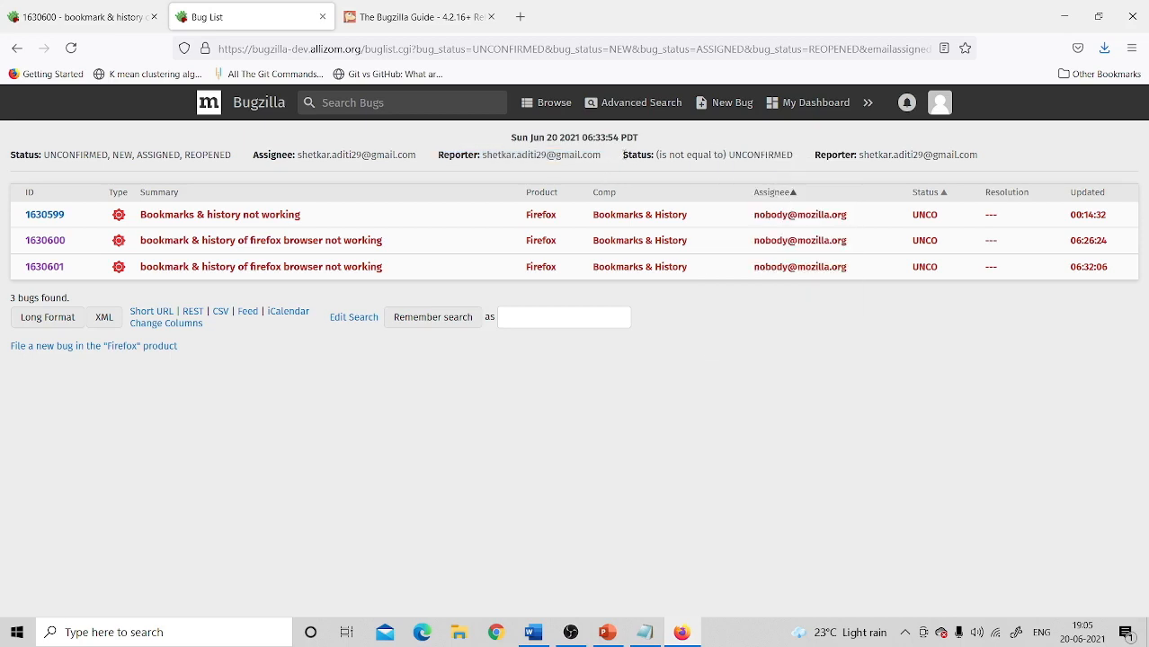
left_click_drag(623, 154, 798, 156)
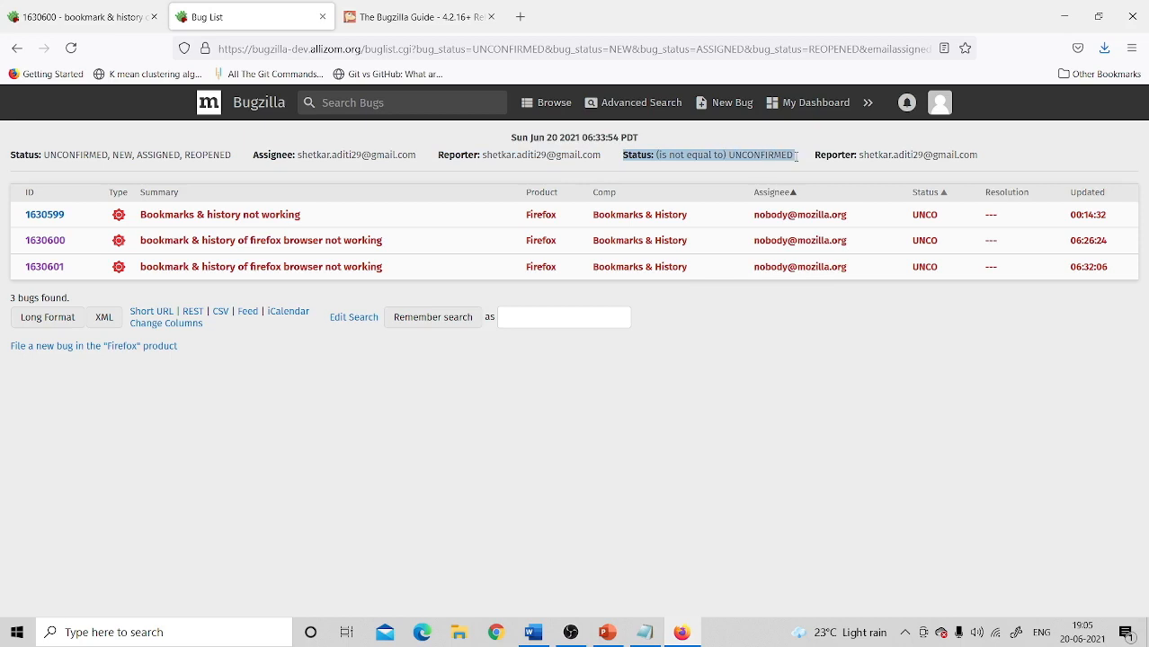